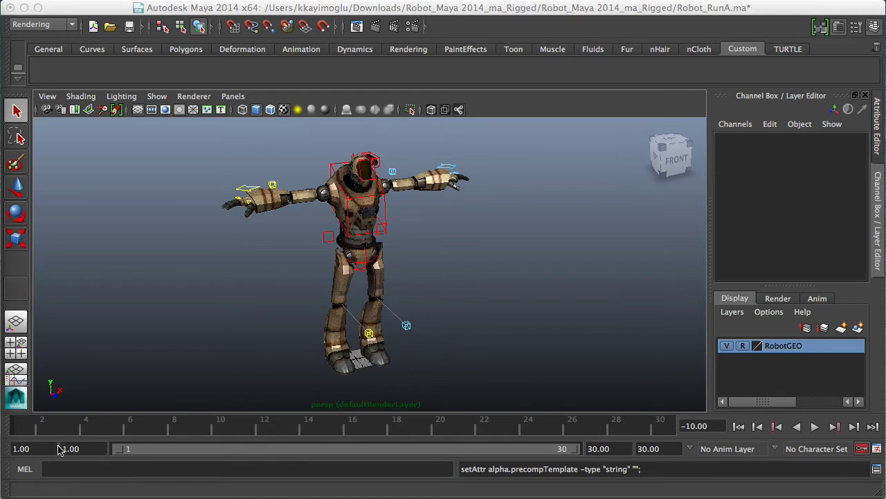
# - Set both the playback end and the animation end of the timeline to frame 20
pyautogui.click(621, 451)
pyautogui.write('20')
pyautogui.press('Return')
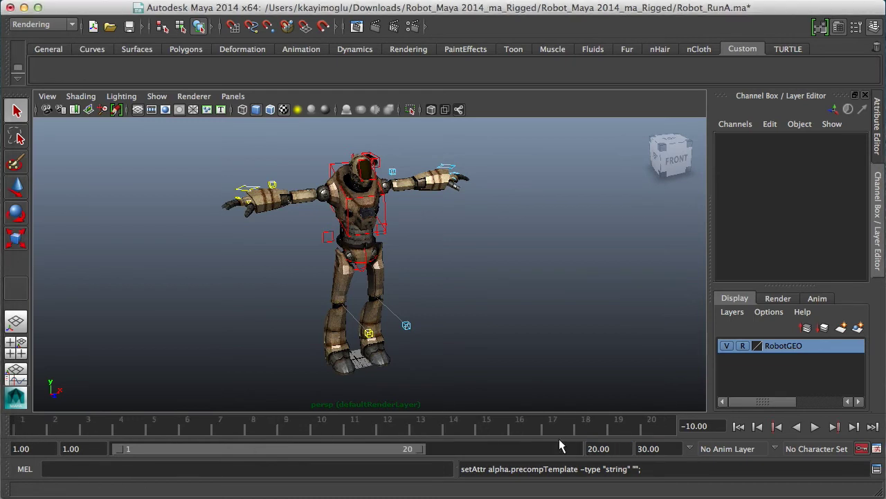
pyautogui.click(651, 449)
pyautogui.write('2')
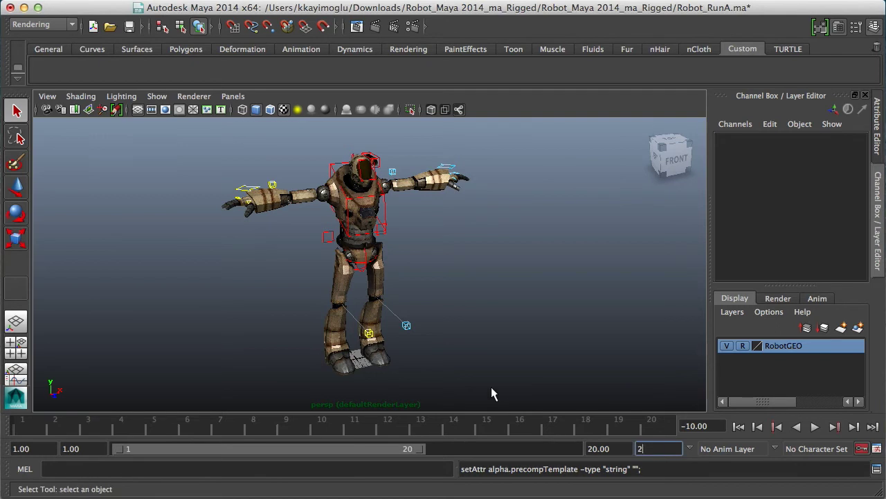
pyautogui.write('0')
pyautogui.press('Return')
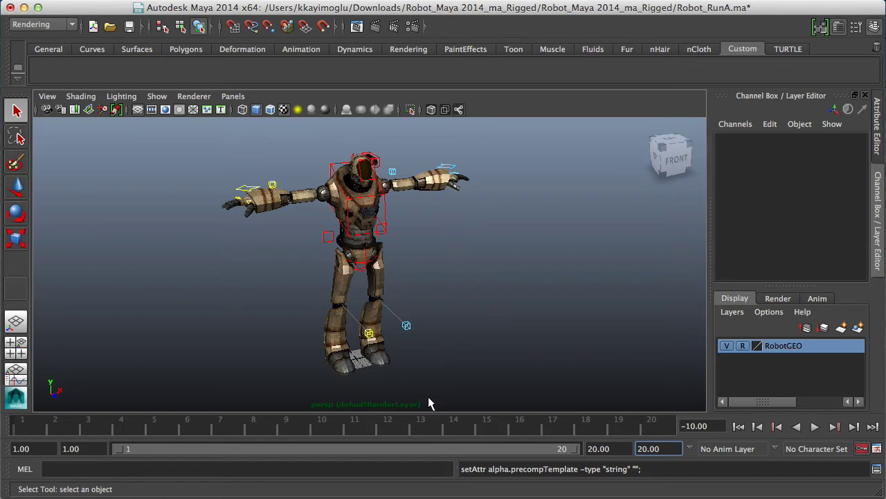
# - At frame 1, move the robot's right foot control backward to Translate Z -0.053
pyautogui.click(11, 424)
pyautogui.keyDown('alt'); pyautogui.moveTo(305, 376); pyautogui.dragTo(318, 337); pyautogui.keyUp('alt')
pyautogui.click(316, 334)
pyautogui.keyDown('alt'); pyautogui.moveTo(397, 349); pyautogui.dragTo(470, 338); pyautogui.keyUp('alt')
pyautogui.press('w')
pyautogui.keyDown('alt'); pyautogui.moveTo(470, 338); pyautogui.dragTo(450, 336, button='right'); pyautogui.keyUp('alt')
pyautogui.keyDown('alt'); pyautogui.moveTo(449, 335); pyautogui.dragTo(439, 334); pyautogui.keyUp('alt')
pyautogui.moveTo(378, 338); pyautogui.dragTo(324, 338)
pyautogui.keyDown('alt'); pyautogui.moveTo(377, 329); pyautogui.dragTo(399, 320, button='right'); pyautogui.keyUp('alt')
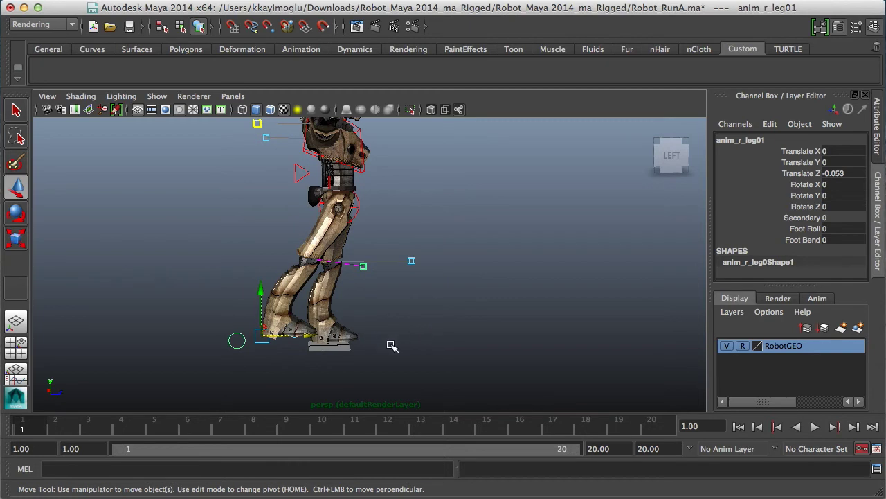
# - Tilt the right foot control to Rotate X 25.715 and raise it to Translate Y 0.028
pyautogui.keyDown('alt'); pyautogui.moveTo(390, 342); pyautogui.dragTo(398, 346); pyautogui.keyUp('alt')
pyautogui.press('e')
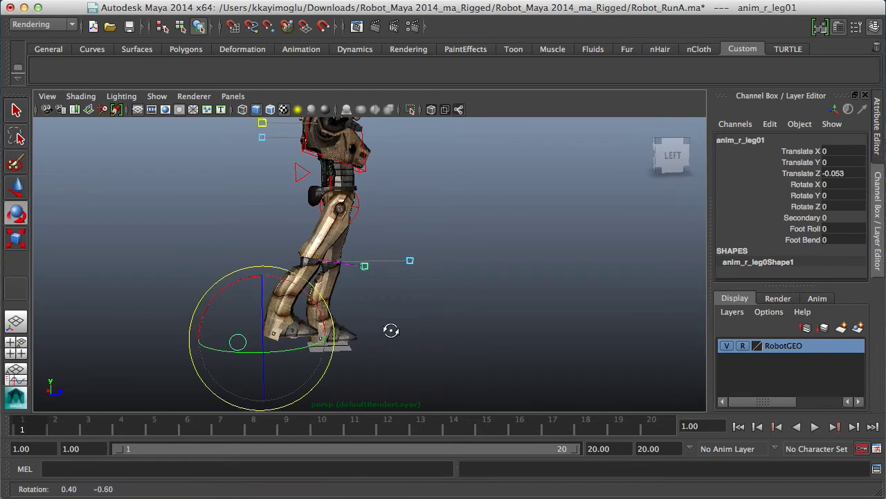
pyautogui.moveTo(341, 315); pyautogui.dragTo(358, 337)
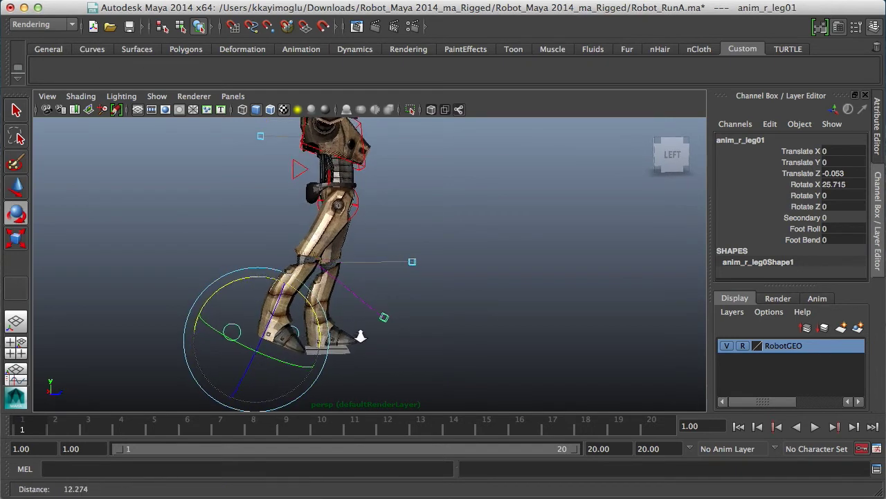
pyautogui.press('w')
pyautogui.moveTo(260, 294); pyautogui.dragTo(263, 266)
pyautogui.scroll(1, 329, 269)
pyautogui.keyDown('alt'); pyautogui.moveTo(331, 268); pyautogui.dragTo(312, 265, button='middle'); pyautogui.keyUp('alt')
pyautogui.keyDown('alt'); pyautogui.moveTo(363, 324); pyautogui.dragTo(352, 326); pyautogui.keyUp('alt')
pyautogui.keyDown('alt'); pyautogui.moveTo(277, 337); pyautogui.dragTo(326, 333); pyautogui.keyUp('alt')
pyautogui.press('e')
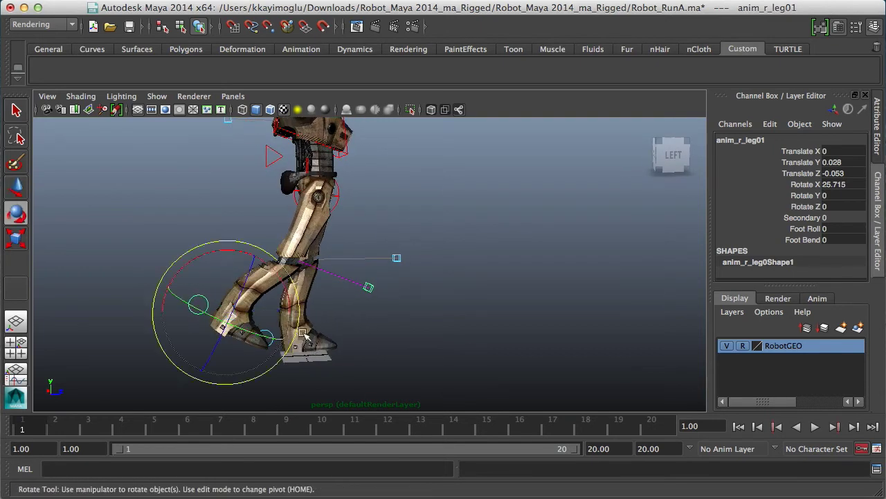
# - Refine the right foot pose to Translate Y 0.025, Translate Z -0.059 and Rotate X 40.201
pyautogui.press('w')
pyautogui.scroll(-1, 293, 313)
pyautogui.moveTo(284, 307); pyautogui.dragTo(277, 306)
pyautogui.keyDown('alt'); pyautogui.moveTo(295, 306); pyautogui.dragTo(294, 304); pyautogui.keyUp('alt')
pyautogui.moveTo(232, 264); pyautogui.dragTo(225, 252)
pyautogui.scroll(1, 258, 292)
pyautogui.press('e')
pyautogui.scroll(4, 387, 304)
pyautogui.keyDown('alt'); pyautogui.moveTo(388, 306); pyautogui.dragTo(413, 263, button='middle'); pyautogui.keyUp('alt')
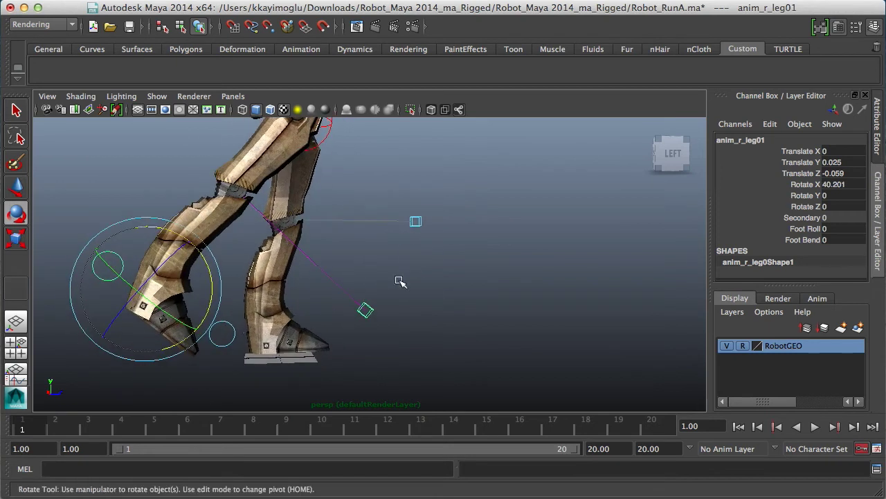
# - Move the left foot control forward to Translate Z 0.05
pyautogui.click(230, 326)
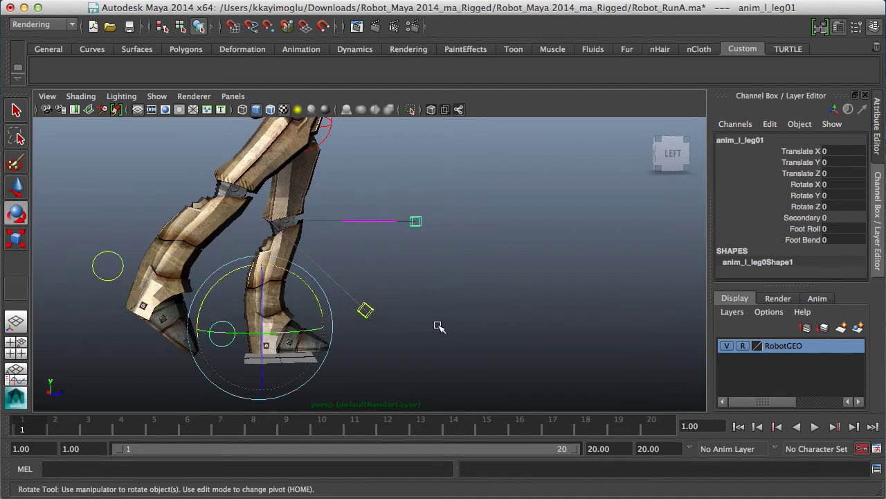
pyautogui.scroll(-5, 448, 328)
pyautogui.press('w')
pyautogui.scroll(-1, 380, 326)
pyautogui.moveTo(339, 309); pyautogui.dragTo(404, 307)
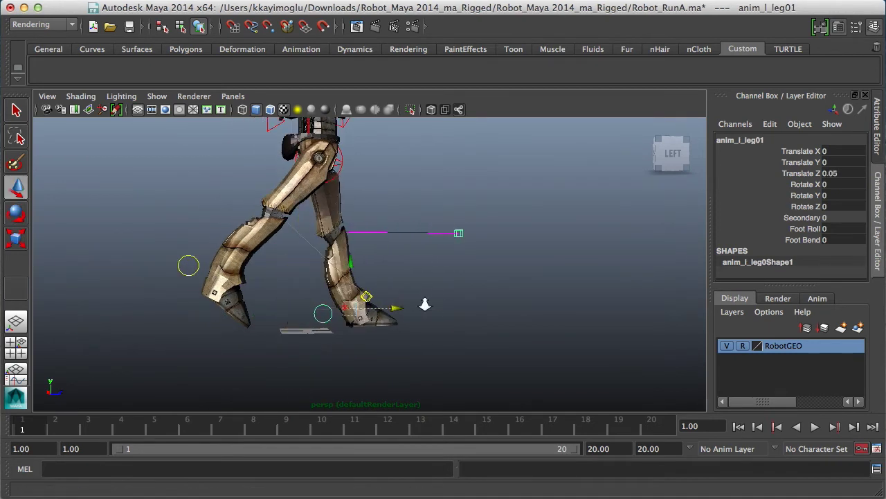
# - Raise the left foot control to Translate Y 0.073 and pull it back slightly to Translate Z 0.043
pyautogui.scroll(-2, 441, 305)
pyautogui.moveTo(355, 258); pyautogui.dragTo(356, 197)
pyautogui.keyDown('alt'); pyautogui.moveTo(409, 225); pyautogui.dragTo(372, 250, button='middle'); pyautogui.keyUp('alt')
pyautogui.scroll(3, 372, 250)
pyautogui.moveTo(313, 216); pyautogui.dragTo(317, 203)
pyautogui.scroll(1, 444, 257)
pyautogui.scroll(-2, 415, 256)
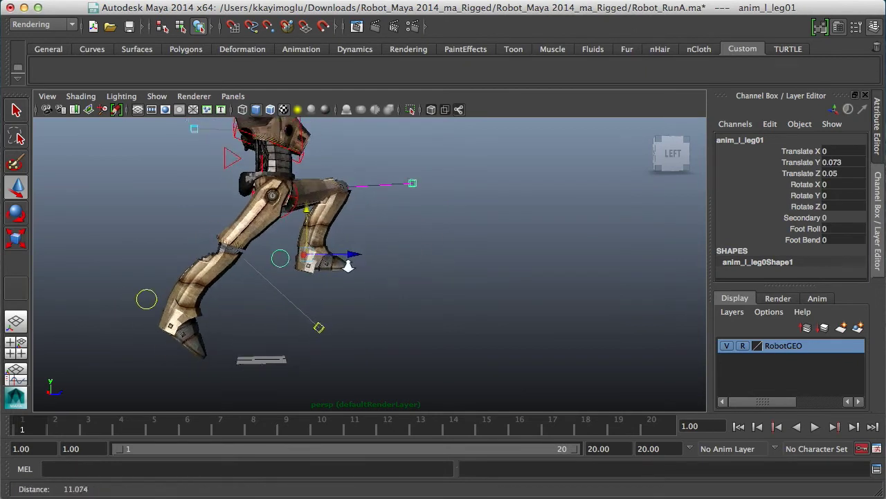
pyautogui.moveTo(356, 254); pyautogui.dragTo(351, 255)
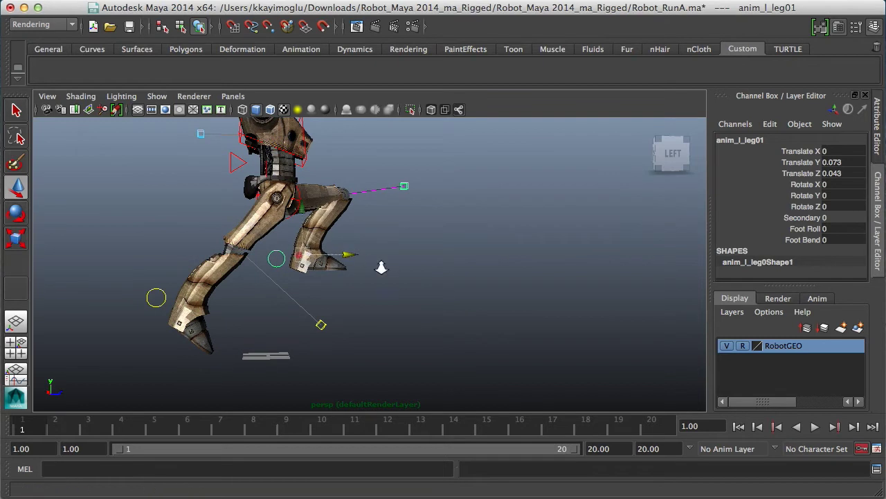
pyautogui.scroll(-2, 356, 249)
# - Adjust the foot tilts to Rotate X 34.812 on the right foot control and -9.851 on the left
pyautogui.click(188, 278)
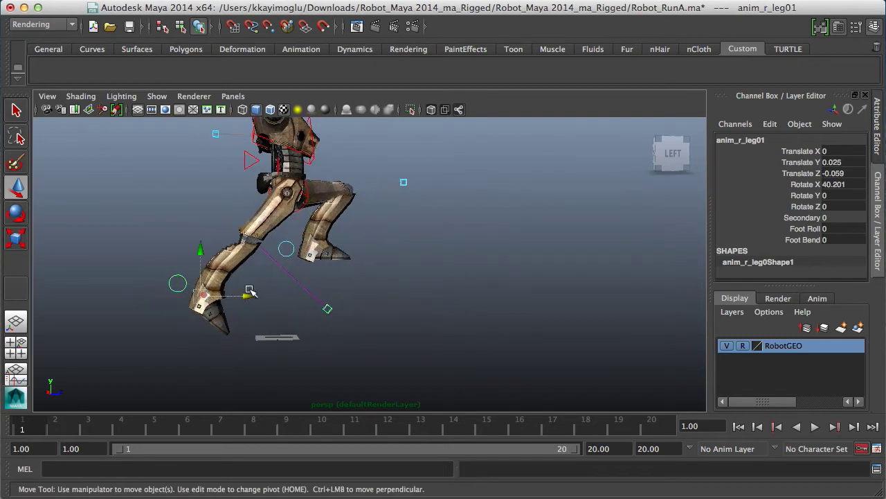
pyautogui.press('e')
pyautogui.moveTo(257, 311); pyautogui.dragTo(355, 307)
pyautogui.scroll(1, 346, 271)
pyautogui.click(285, 245)
pyautogui.scroll(1, 302, 296)
pyautogui.keyDown('alt'); pyautogui.moveTo(354, 306); pyautogui.dragTo(356, 278, button='right'); pyautogui.keyUp('alt')
pyautogui.keyDown('alt'); pyautogui.moveTo(356, 278); pyautogui.dragTo(334, 286, button='middle'); pyautogui.keyUp('alt')
pyautogui.keyDown('alt'); pyautogui.moveTo(334, 286); pyautogui.dragTo(315, 294, button='right'); pyautogui.keyUp('alt')
pyautogui.keyDown('alt'); pyautogui.moveTo(352, 290); pyautogui.dragTo(342, 308, button='middle'); pyautogui.keyUp('alt')
pyautogui.keyDown('alt'); pyautogui.moveTo(342, 309); pyautogui.dragTo(396, 312, button='right'); pyautogui.keyUp('alt')
pyautogui.moveTo(200, 159); pyautogui.dragTo(374, 351)
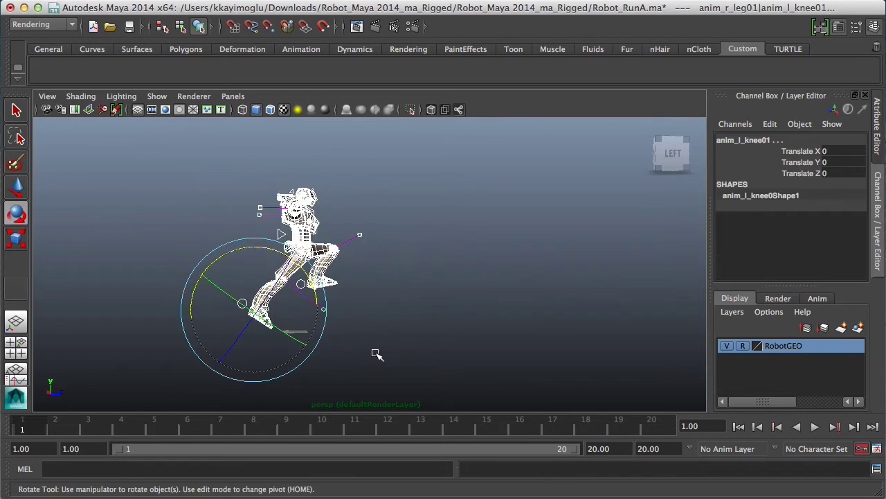
pyautogui.click(406, 333)
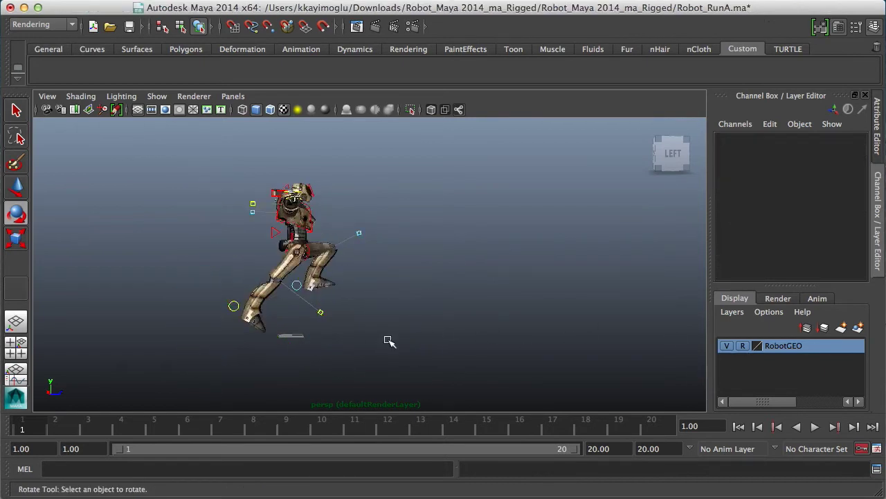
pyautogui.keyDown('alt'); pyautogui.moveTo(477, 341); pyautogui.dragTo(437, 335, button='right'); pyautogui.keyUp('alt')
pyautogui.moveTo(158, 146); pyautogui.dragTo(374, 386)
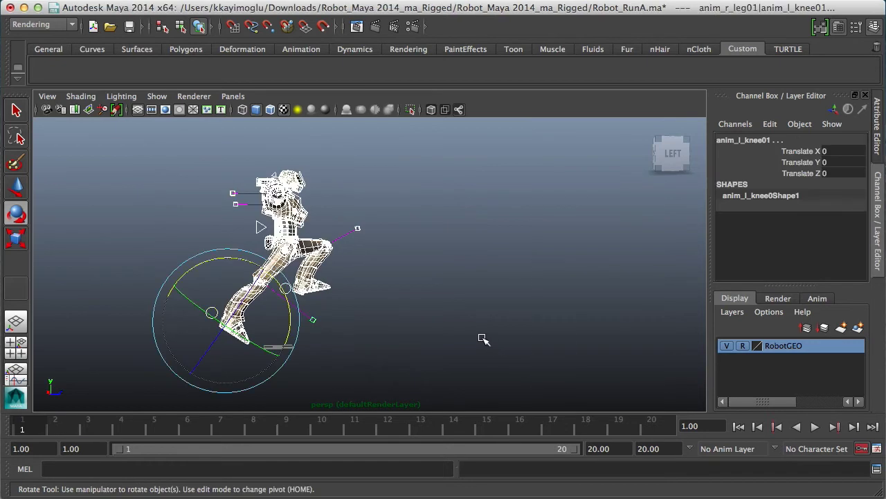
pyautogui.click(481, 326)
# - Test-select the RobotGEO mesh with only polygons shown in the viewport, and restore the NURBS curve display
pyautogui.click(742, 346)
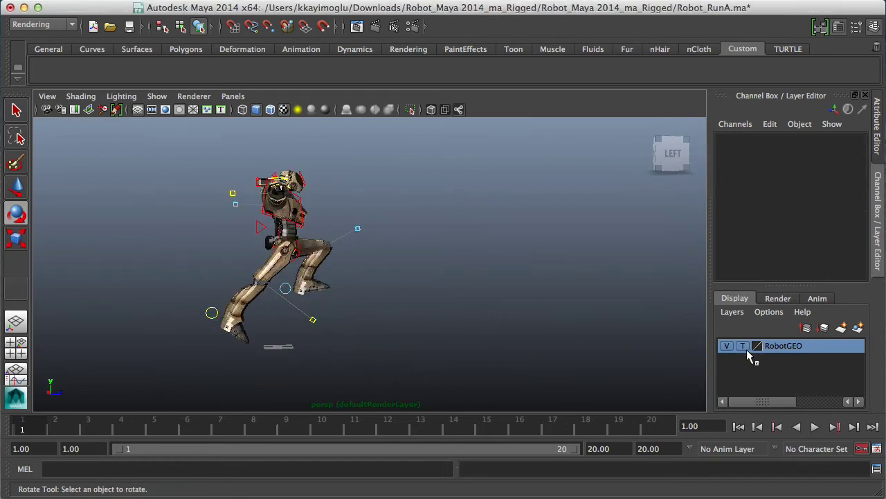
pyautogui.click(169, 100)
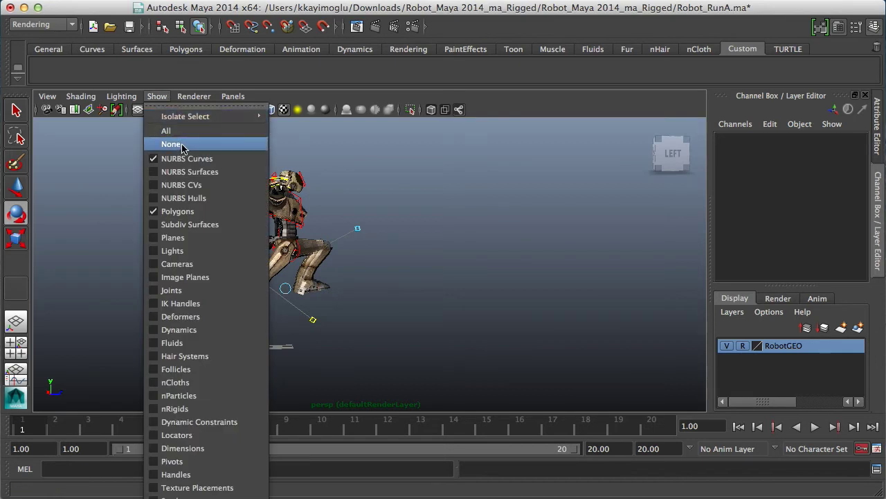
pyautogui.click(170, 143)
pyautogui.click(158, 96)
pyautogui.click(177, 211)
pyautogui.moveTo(173, 151); pyautogui.dragTo(369, 348)
pyautogui.moveTo(782, 353); pyautogui.dragTo(824, 376, button='right')
pyautogui.click(599, 333)
pyautogui.moveTo(439, 214); pyautogui.dragTo(146, 352)
pyautogui.click(157, 96)
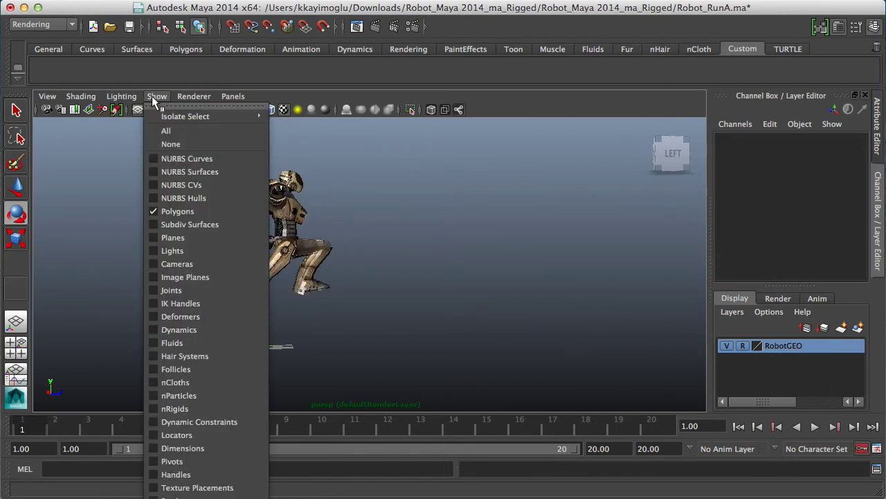
pyautogui.click(200, 160)
# - Select all of the robot's rig controls and set a key on them at frame 1
pyautogui.scroll(-1, 395, 200)
pyautogui.moveTo(147, 199); pyautogui.dragTo(340, 321)
pyautogui.keyDown('alt'); pyautogui.moveTo(468, 306); pyautogui.dragTo(504, 295); pyautogui.keyUp('alt')
pyautogui.keyDown('alt'); pyautogui.moveTo(505, 294); pyautogui.dragTo(528, 287, button='right'); pyautogui.keyUp('alt')
pyautogui.keyDown('alt'); pyautogui.moveTo(537, 274); pyautogui.dragTo(534, 264, button='middle'); pyautogui.keyUp('alt')
pyautogui.hotkey('shift', 'w')
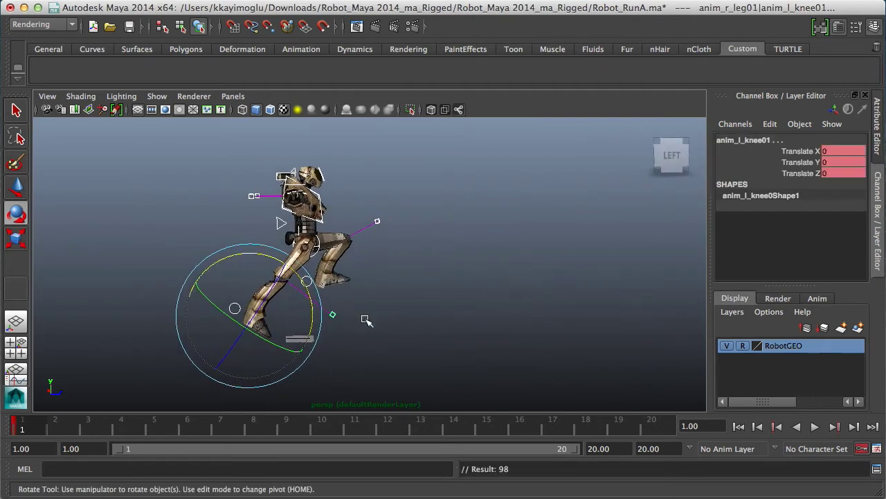
# - Examine the keyed leg pose from several viewing angles
pyautogui.keyDown('alt'); pyautogui.moveTo(494, 314); pyautogui.dragTo(419, 322); pyautogui.keyUp('alt')
pyautogui.keyDown('alt'); pyautogui.moveTo(419, 322); pyautogui.dragTo(497, 334, button='right'); pyautogui.keyUp('alt')
pyautogui.keyDown('alt'); pyautogui.moveTo(500, 335); pyautogui.dragTo(482, 336); pyautogui.keyUp('alt')
pyautogui.click(302, 350)
pyautogui.keyDown('alt'); pyautogui.moveTo(303, 351); pyautogui.dragTo(380, 340); pyautogui.keyUp('alt')
pyautogui.keyDown('alt'); pyautogui.moveTo(382, 343); pyautogui.dragTo(350, 331, button='right'); pyautogui.keyUp('alt')
pyautogui.keyDown('alt'); pyautogui.moveTo(376, 315); pyautogui.dragTo(394, 301, button='middle'); pyautogui.keyUp('alt')
pyautogui.keyDown('alt'); pyautogui.moveTo(398, 323); pyautogui.dragTo(402, 335); pyautogui.keyUp('alt')
pyautogui.click(331, 337)
# - Duplicate the rig controls' pose key from frame 1 to frame 20 on the timeline
pyautogui.moveTo(38, 430); pyautogui.dragTo(7, 434)
pyautogui.keyDown('alt'); pyautogui.moveTo(190, 367); pyautogui.dragTo(315, 361); pyautogui.keyUp('alt')
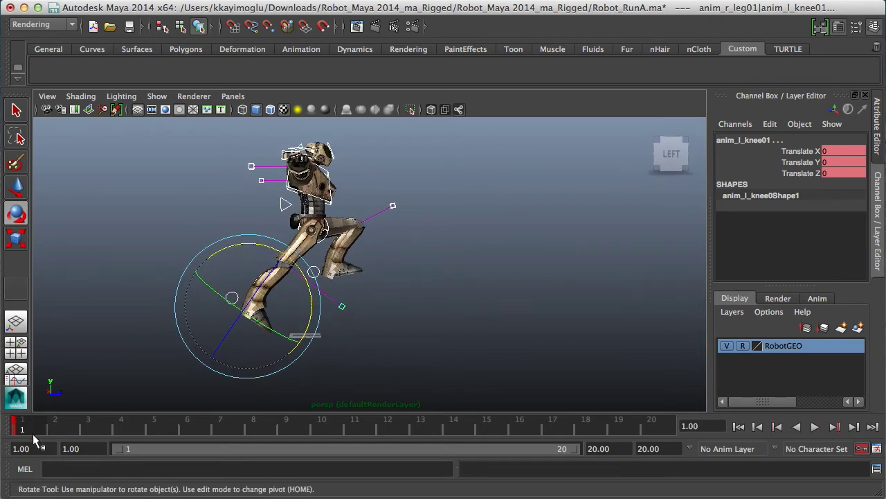
pyautogui.moveTo(392, 347)
pyautogui.keyDown('alt'); pyautogui.mouseDown()
pyautogui.moveTo(370, 344)
pyautogui.moveTo(381, 347)
pyautogui.mouseUp(); pyautogui.keyUp('alt')
pyautogui.moveTo(61, 425); pyautogui.dragTo(15, 438)
pyautogui.keyDown('alt'); pyautogui.moveTo(340, 360); pyautogui.dragTo(392, 362, button='right'); pyautogui.keyUp('alt')
pyautogui.keyDown('alt'); pyautogui.moveTo(411, 350); pyautogui.dragTo(445, 341, button='middle'); pyautogui.keyUp('alt')
pyautogui.keyDown('alt'); pyautogui.moveTo(445, 344); pyautogui.dragTo(485, 355); pyautogui.keyUp('alt')
pyautogui.keyDown('alt'); pyautogui.moveTo(277, 368); pyautogui.dragTo(447, 371, button='right'); pyautogui.keyUp('alt')
# - Copy the left foot control's key at frame 1 and paste it onto the right foot control at frame 10
pyautogui.click(328, 424)
pyautogui.click(318, 320)
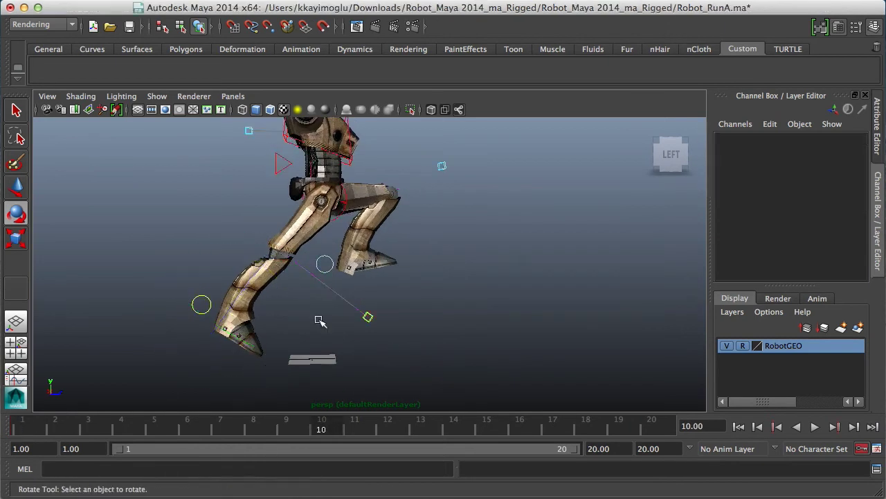
pyautogui.click(325, 264)
pyautogui.click(25, 429)
pyautogui.rightClick(25, 430)
pyautogui.click(58, 447)
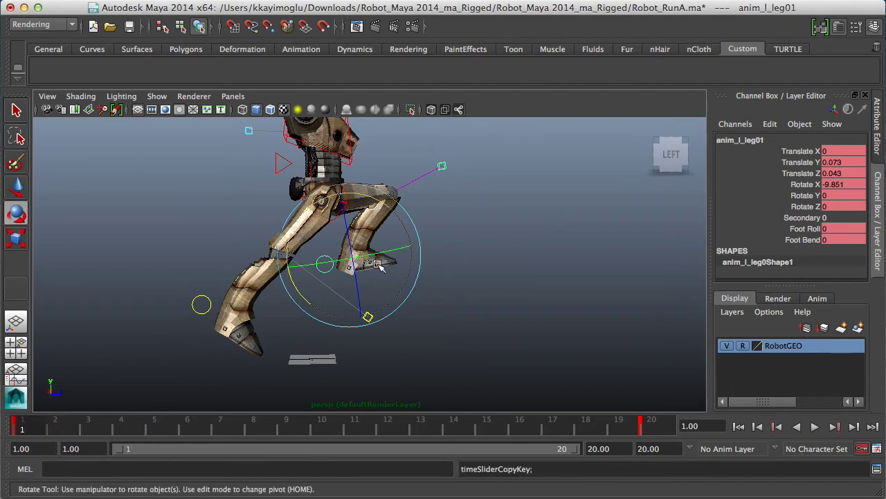
pyautogui.click(201, 304)
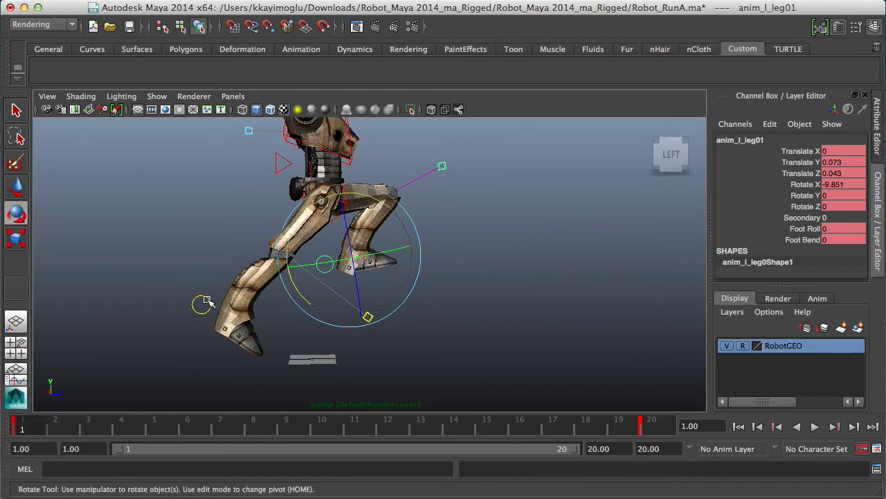
pyautogui.click(328, 431)
pyautogui.rightClick(331, 431)
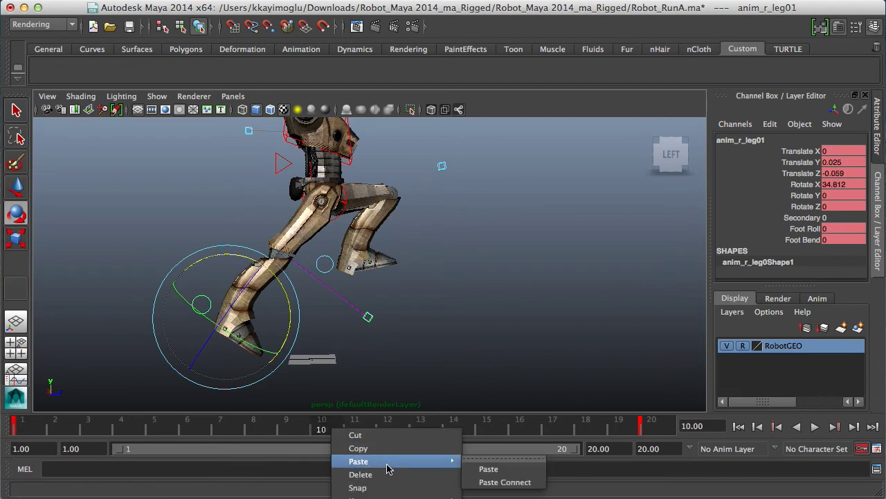
pyautogui.moveTo(454, 461)
pyautogui.click(482, 467)
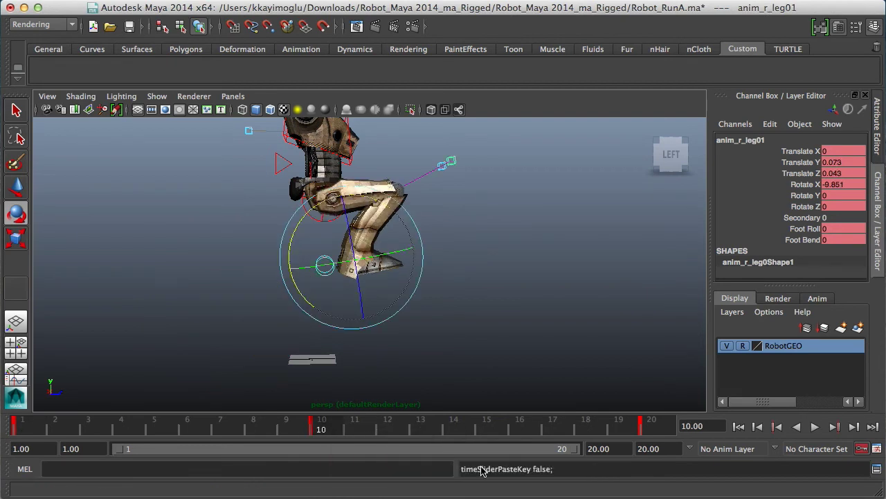
# - At frame 5, move the right foot control backward and tilt it to Rotate X 61.468
pyautogui.hotkey('alt', 'v')
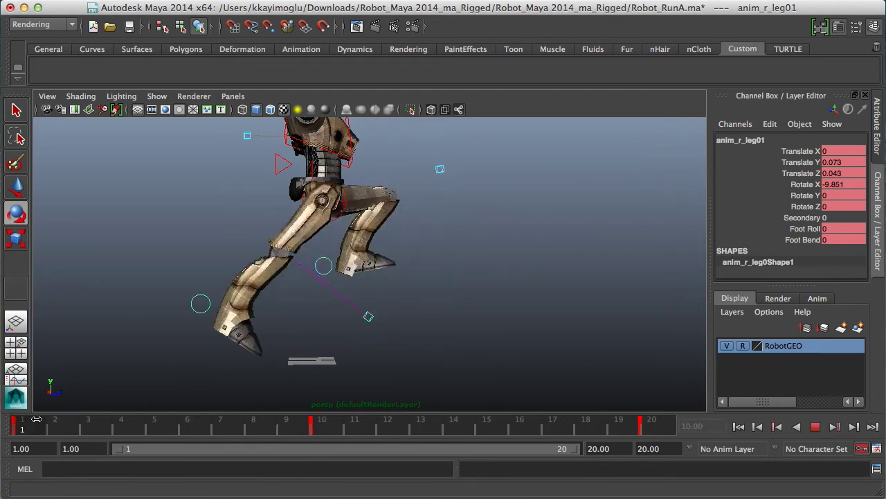
pyautogui.click(159, 418)
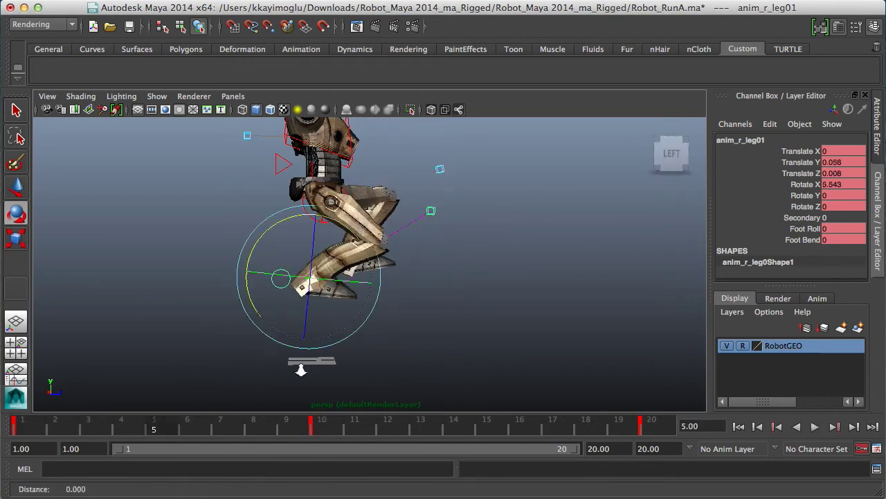
pyautogui.press('w')
pyautogui.moveTo(339, 284); pyautogui.dragTo(251, 285)
pyautogui.press('e')
pyautogui.keyDown('alt'); pyautogui.moveTo(371, 333); pyautogui.dragTo(332, 332, button='right'); pyautogui.keyUp('alt')
pyautogui.moveTo(278, 331); pyautogui.dragTo(215, 357)
pyautogui.keyDown('alt'); pyautogui.moveTo(299, 339); pyautogui.dragTo(276, 338, button='right'); pyautogui.keyUp('alt')
# - Raise the right foot at frame 5 to Translate Y 0.073, shift it back to Translate Z -0.055, and tilt it further
pyautogui.press('w')
pyautogui.moveTo(264, 229); pyautogui.dragTo(264, 213)
pyautogui.moveTo(305, 256); pyautogui.dragTo(278, 256)
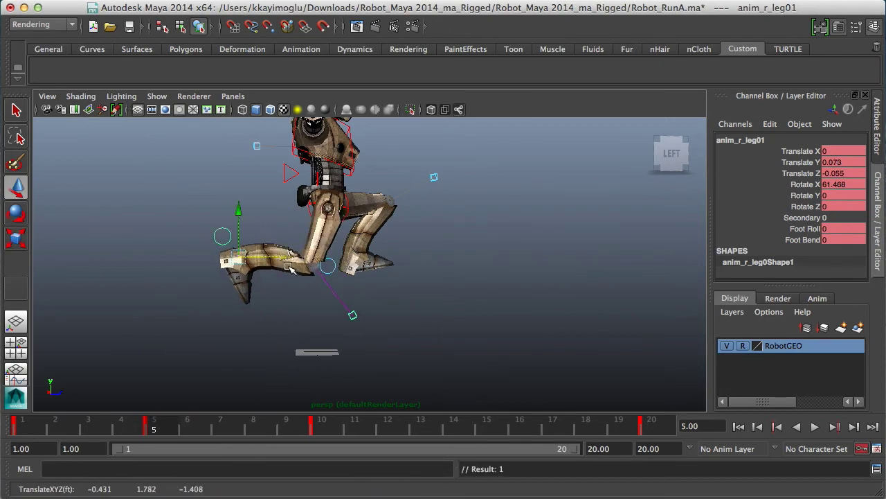
pyautogui.press('e')
pyautogui.moveTo(287, 295); pyautogui.dragTo(265, 314)
# - At frame 14, plant the right foot on the ground with Translate Y 0 and Rotate X 0
pyautogui.moveTo(120, 431); pyautogui.dragTo(466, 454)
pyautogui.keyDown('alt'); pyautogui.moveTo(390, 386); pyautogui.dragTo(479, 327, button='right'); pyautogui.keyUp('alt')
pyautogui.keyDown('alt'); pyautogui.moveTo(479, 327); pyautogui.dragTo(442, 333, button='middle'); pyautogui.keyUp('alt')
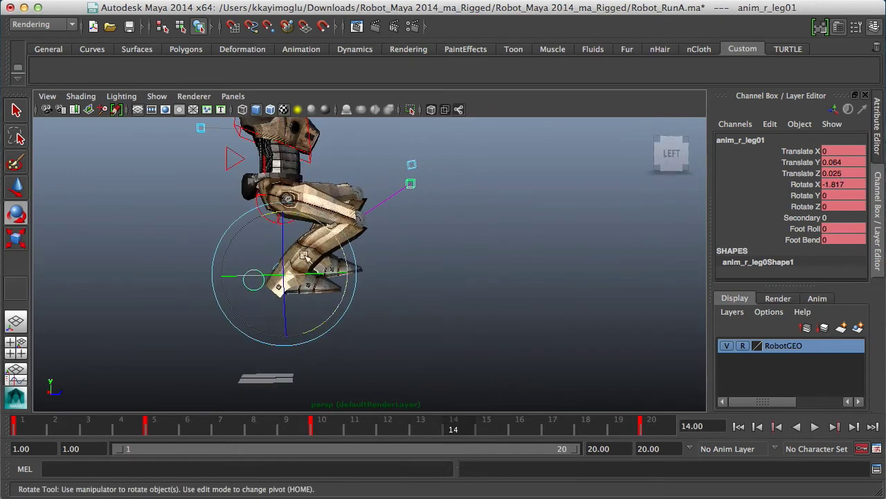
pyautogui.keyDown('alt'); pyautogui.moveTo(371, 237); pyautogui.dragTo(439, 293, button='right'); pyautogui.keyUp('alt')
pyautogui.press('w')
pyautogui.moveTo(290, 227); pyautogui.dragTo(267, 306)
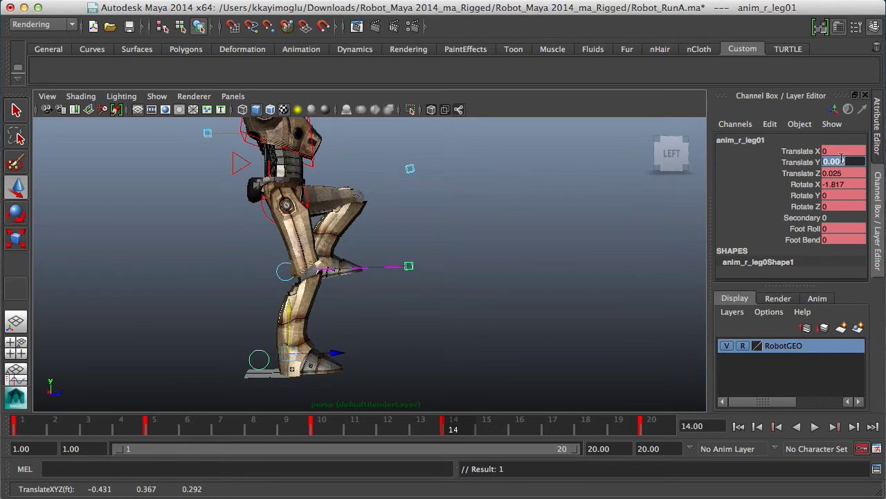
pyautogui.press('Return')
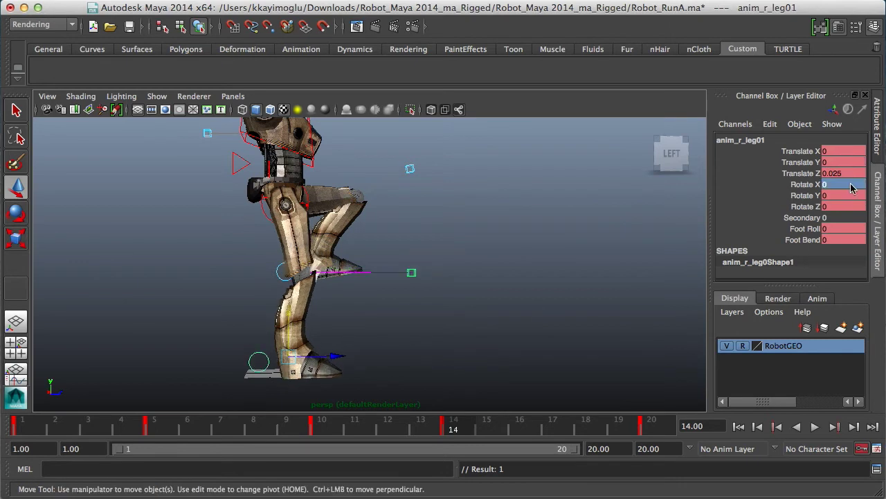
# - Play back the animation to review the right leg's motion and return to frame 1
pyautogui.keyDown('alt'); pyautogui.moveTo(439, 346); pyautogui.dragTo(507, 309); pyautogui.keyUp('alt')
pyautogui.keyDown('alt'); pyautogui.moveTo(549, 305); pyautogui.dragTo(532, 304, button='middle'); pyautogui.keyUp('alt')
pyautogui.keyDown('alt'); pyautogui.moveTo(532, 304); pyautogui.dragTo(475, 320); pyautogui.keyUp('alt')
pyautogui.hotkey('alt', 'v')
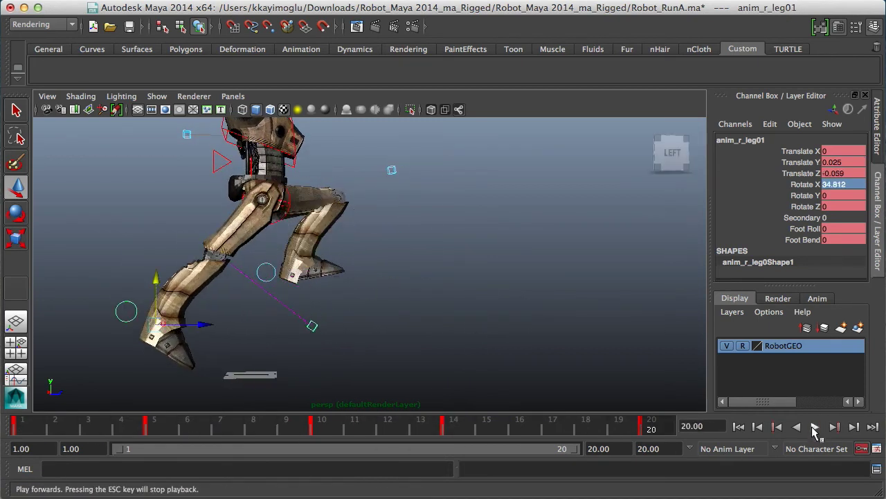
pyautogui.click(815, 429)
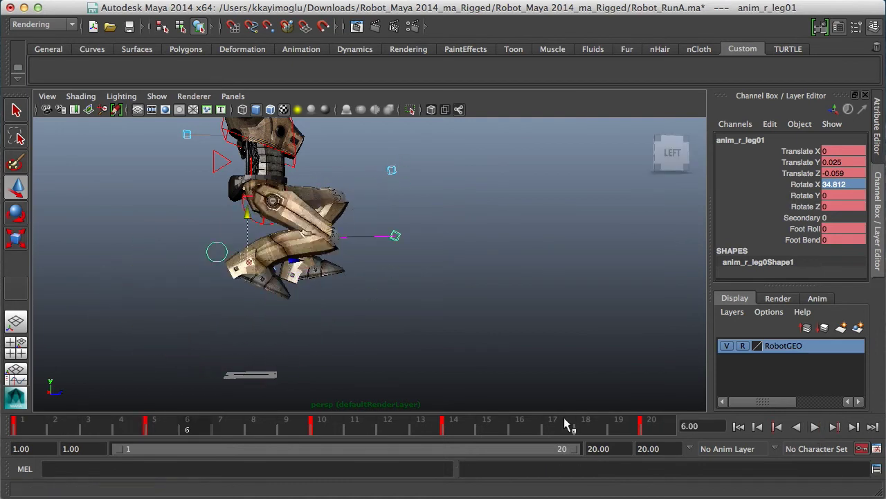
pyautogui.hotkey('alt', 'shift', 'v')
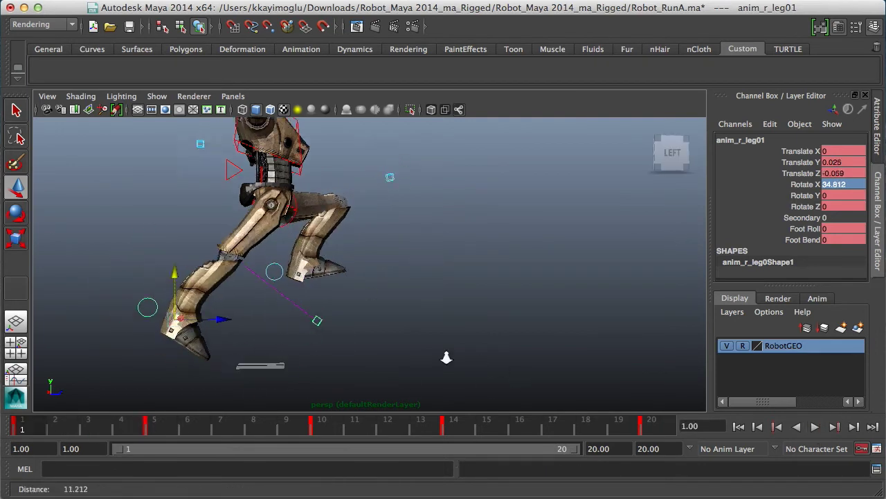
# - Select all the robot's controls and apply linear tangents to all their animation keys in the Graph Editor
pyautogui.keyDown('alt'); pyautogui.moveTo(447, 357); pyautogui.dragTo(415, 338, button='right'); pyautogui.keyUp('alt')
pyautogui.keyDown('alt'); pyautogui.moveTo(415, 338); pyautogui.dragTo(414, 361, button='middle'); pyautogui.keyUp('alt')
pyautogui.keyDown('alt'); pyautogui.moveTo(458, 360); pyautogui.dragTo(438, 351, button='right'); pyautogui.keyUp('alt')
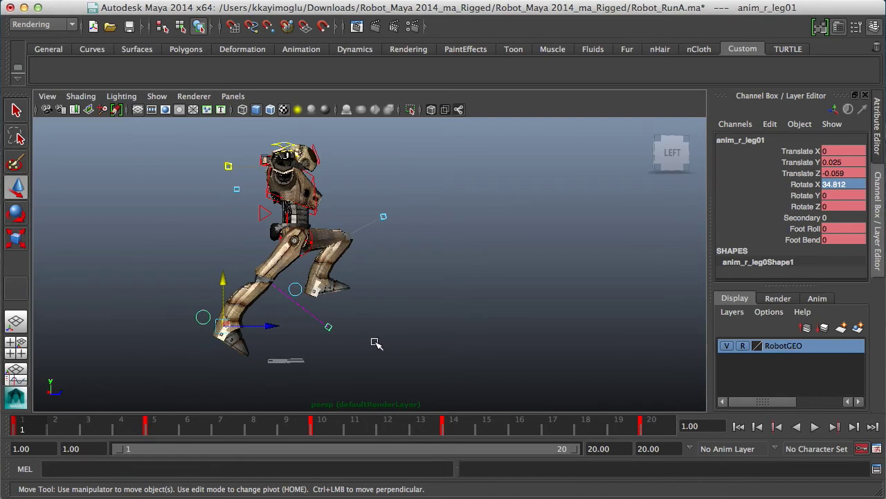
pyautogui.moveTo(456, 353)
pyautogui.keyDown('alt'); pyautogui.mouseDown(button='right')
pyautogui.moveTo(483, 347)
pyautogui.moveTo(457, 353)
pyautogui.mouseUp(button='right'); pyautogui.keyUp('alt')
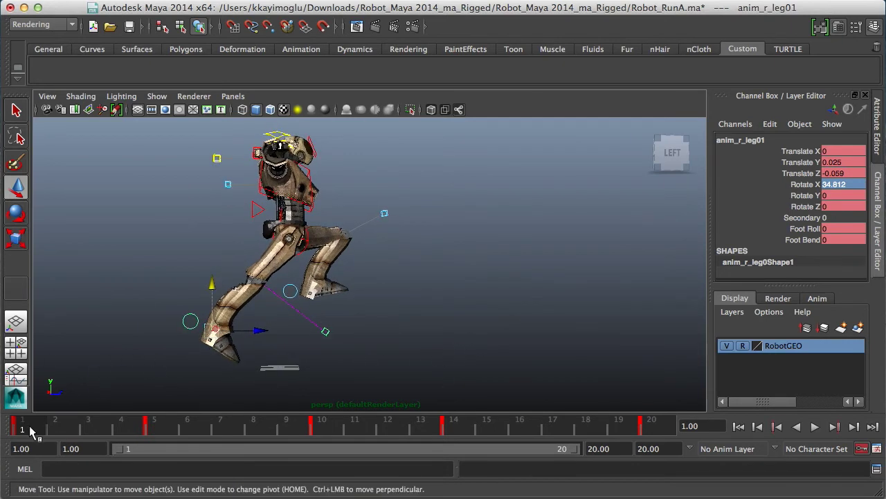
pyautogui.keyDown('alt'); pyautogui.moveTo(338, 347); pyautogui.dragTo(191, 344, button='right'); pyautogui.keyUp('alt')
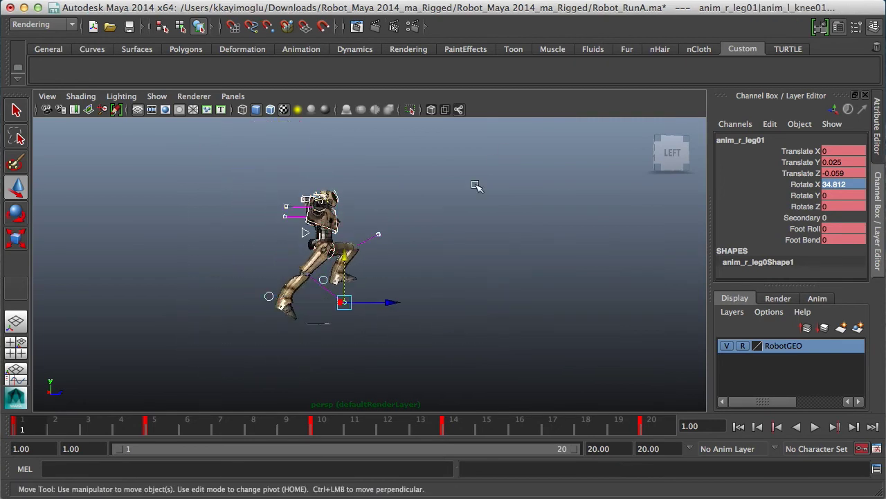
pyautogui.press('Down')
pyautogui.click(17, 379)
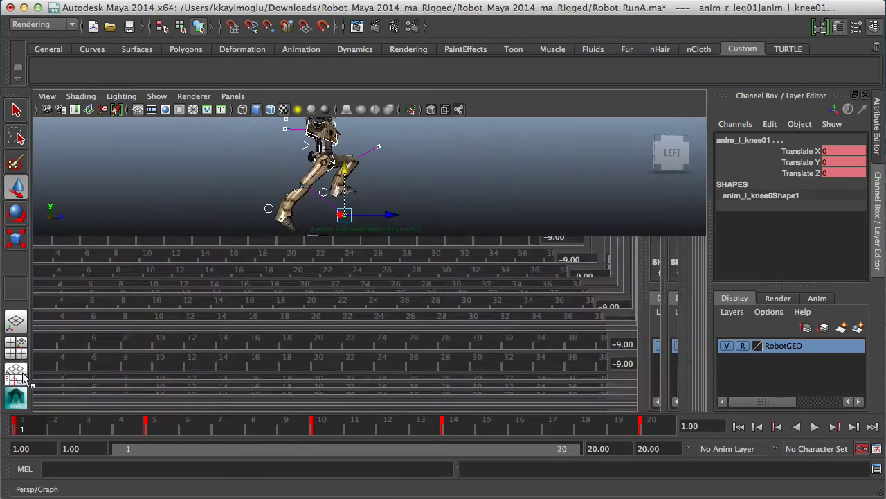
pyautogui.keyDown('alt'); pyautogui.moveTo(531, 387); pyautogui.dragTo(474, 368, button='right'); pyautogui.keyUp('alt')
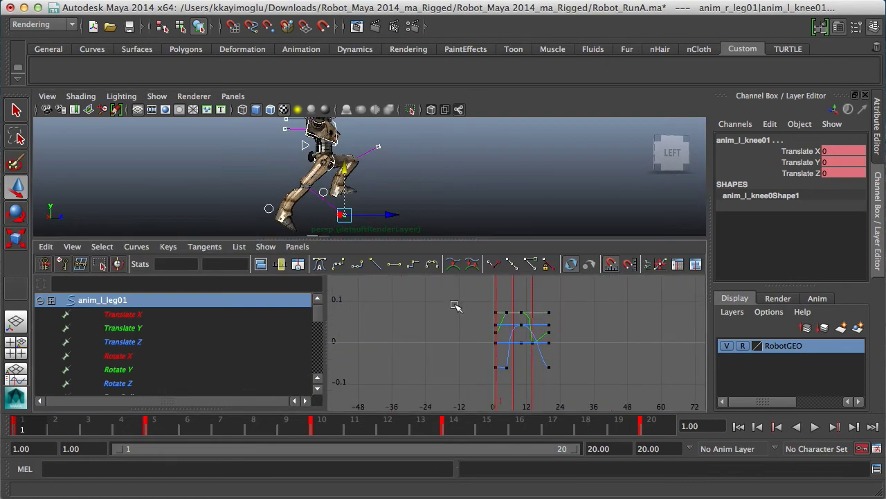
pyautogui.moveTo(605, 410); pyautogui.dragTo(603, 409)
pyautogui.click(377, 265)
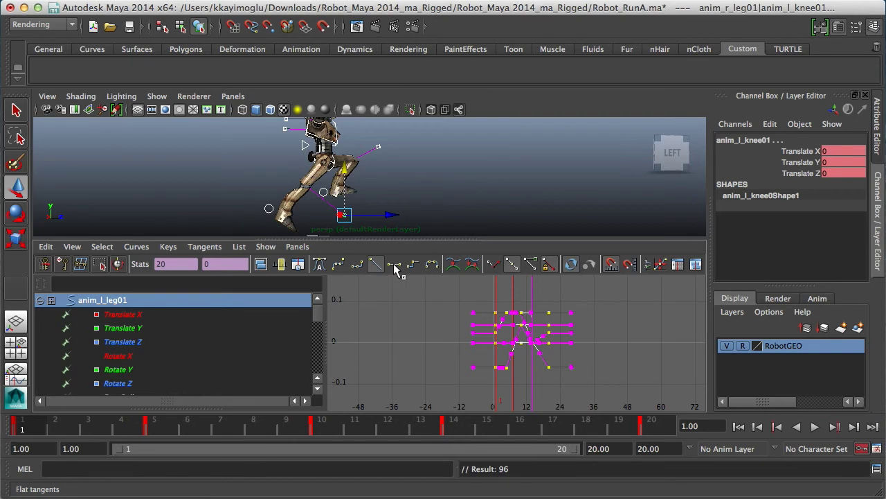
# - Play back the run in the enlarged perspective view and scrub from frame 1 to frame 7 to check the leg motion
pyautogui.press('space')
pyautogui.keyDown('alt'); pyautogui.moveTo(443, 342); pyautogui.dragTo(572, 345, button='right'); pyautogui.keyUp('alt')
pyautogui.click(572, 344)
pyautogui.click(815, 428)
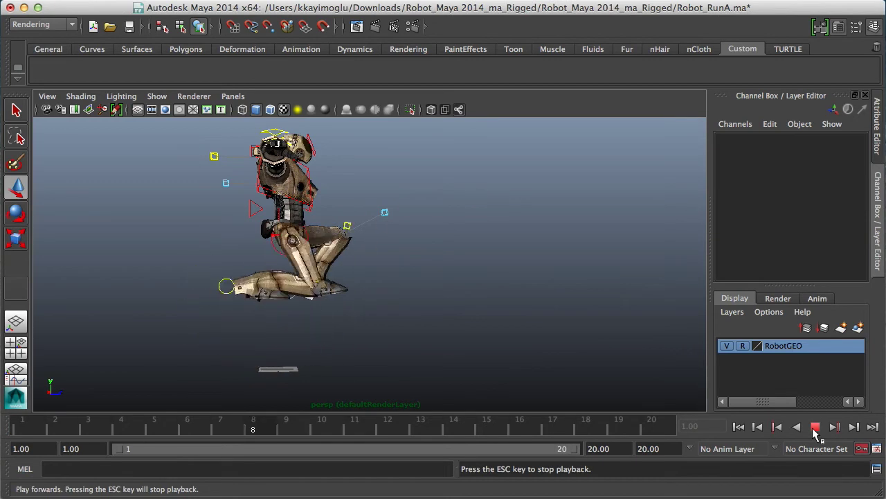
pyautogui.click(815, 428)
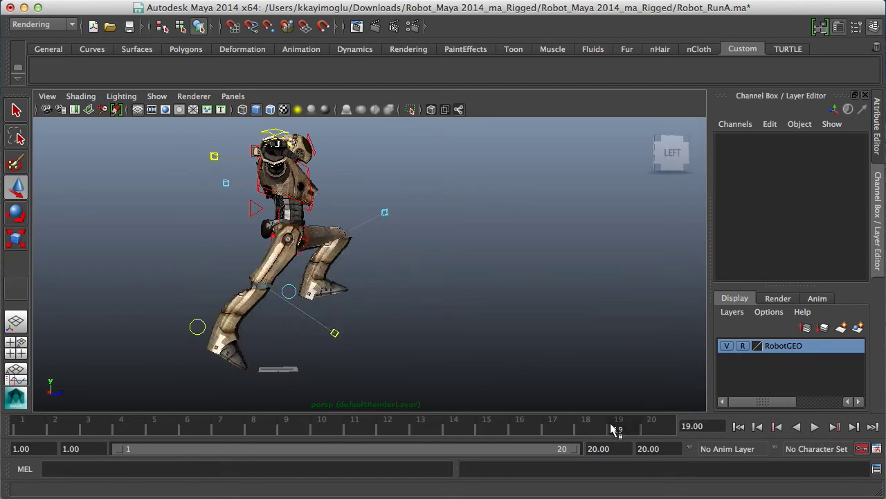
pyautogui.hotkey('alt', 'v')
pyautogui.moveTo(23, 426); pyautogui.dragTo(219, 424)
# - At frame 5, tilt the right foot control to Rotate X 94.983 and raise it to Translate Y 0.083
pyautogui.click(221, 290)
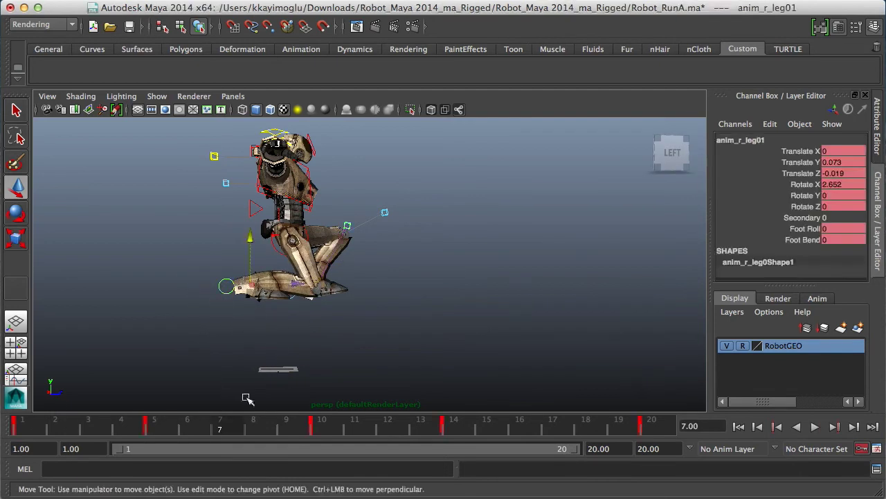
pyautogui.hotkey('alt', 'v')
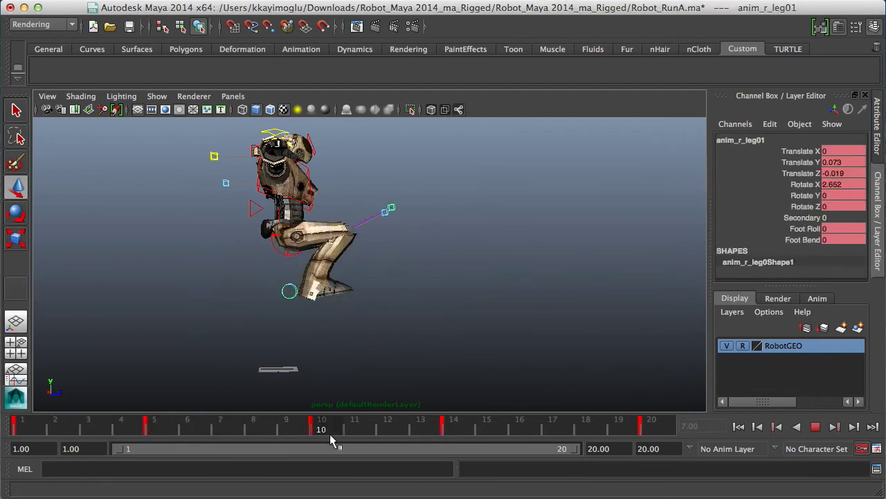
pyautogui.hotkey('alt', 'v')
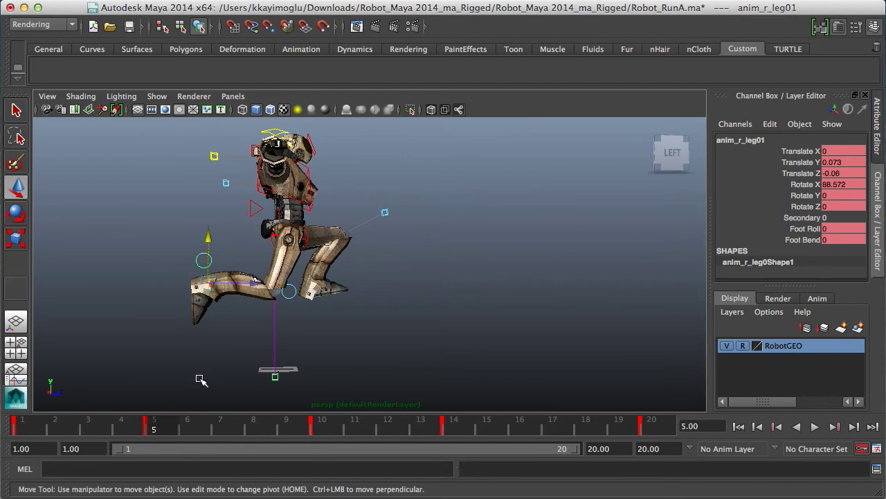
pyautogui.press('e')
pyautogui.moveTo(234, 333); pyautogui.dragTo(229, 337)
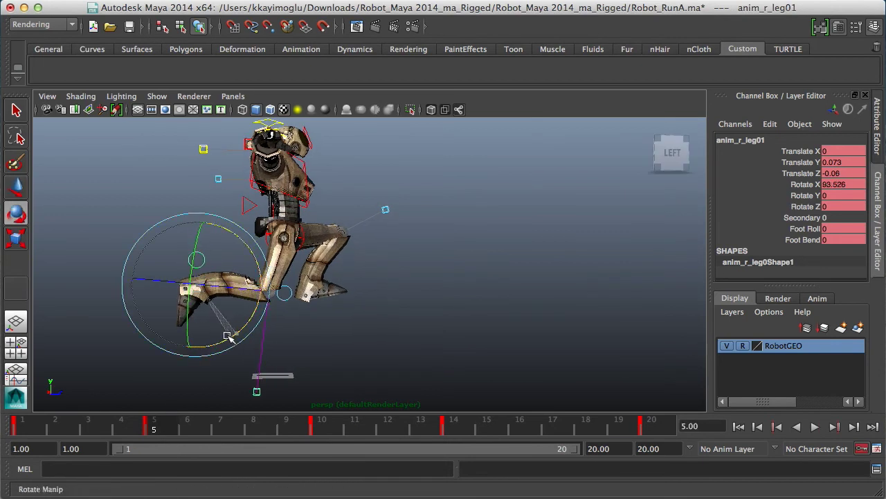
pyautogui.press('w')
pyautogui.moveTo(198, 225); pyautogui.dragTo(198, 218)
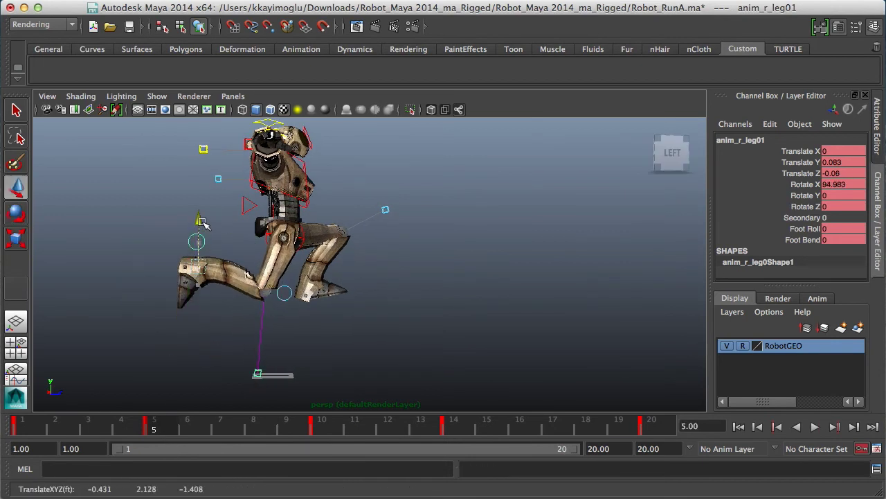
# - At frame 10, rotate the right foot control to Rotate X -0.302 and set a key
pyautogui.moveTo(166, 423); pyautogui.dragTo(321, 425)
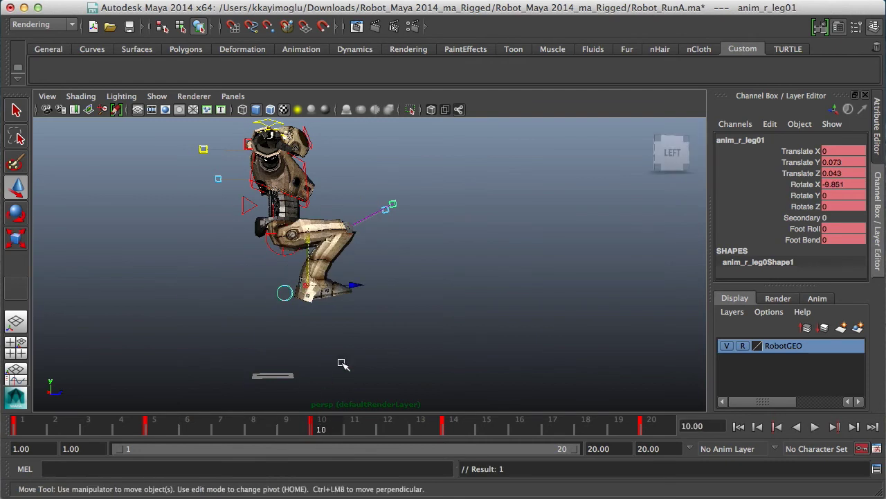
pyautogui.press('e')
pyautogui.moveTo(302, 346); pyautogui.dragTo(291, 346)
pyautogui.press('s')
# - Frame the right foot control's curves in the Graph Editor and apply linear tangents to all their keys
pyautogui.moveTo(329, 428); pyautogui.dragTo(233, 437)
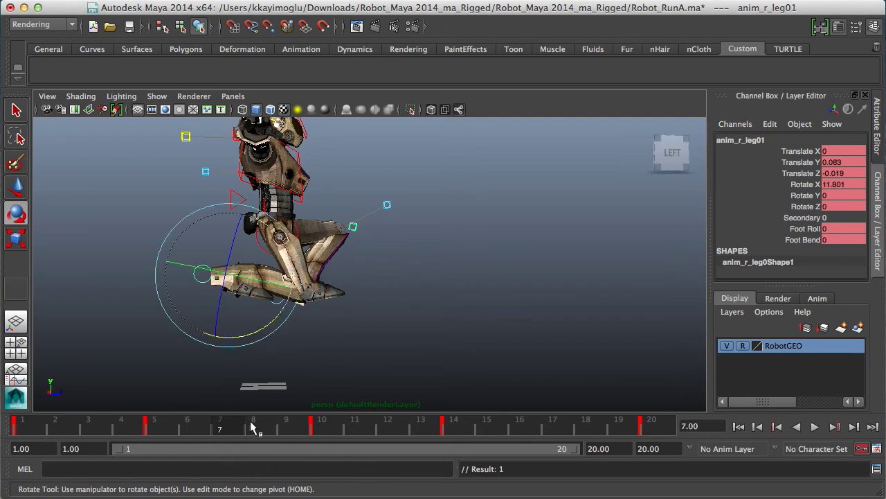
pyautogui.scroll(1, 392, 322)
pyautogui.keyDown('alt'); pyautogui.moveTo(392, 322); pyautogui.dragTo(421, 299, button='middle'); pyautogui.keyUp('alt')
pyautogui.click(15, 370)
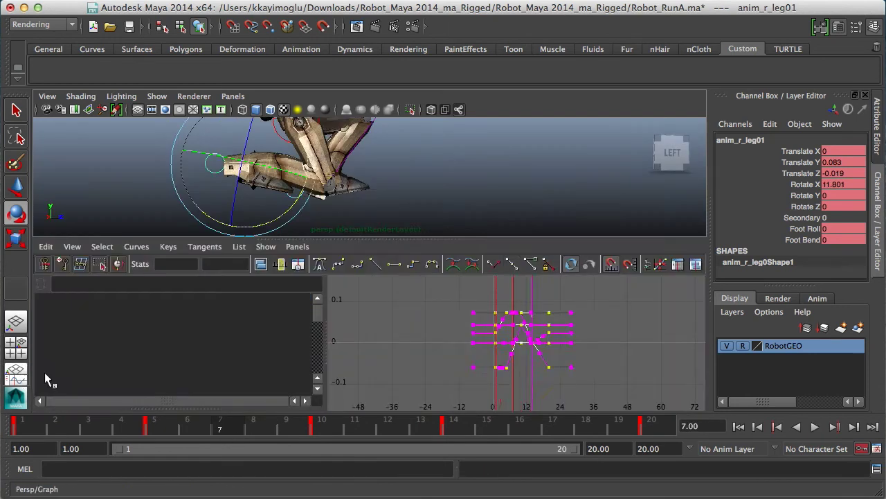
pyautogui.keyDown('alt'); pyautogui.moveTo(496, 376); pyautogui.dragTo(427, 378, button='right'); pyautogui.keyUp('alt')
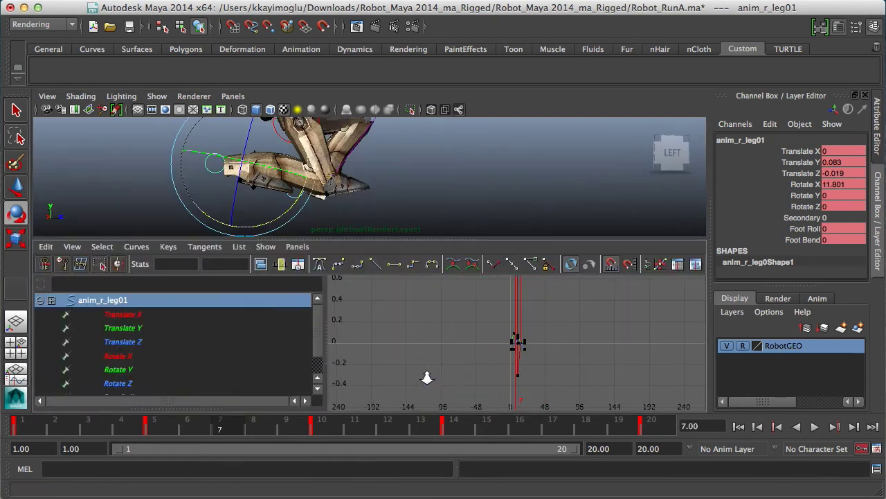
pyautogui.scroll(-5, 485, 340)
pyautogui.scroll(3, 487, 344)
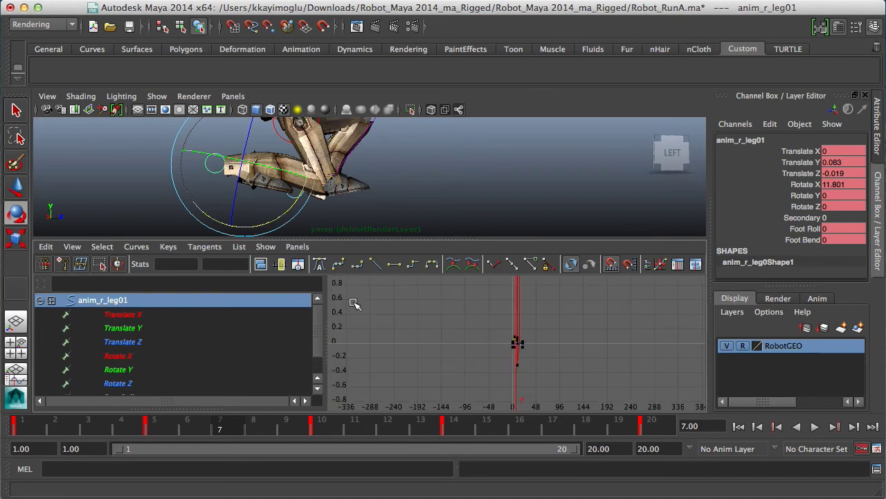
pyautogui.press('f')
pyautogui.scroll(-2, 510, 351)
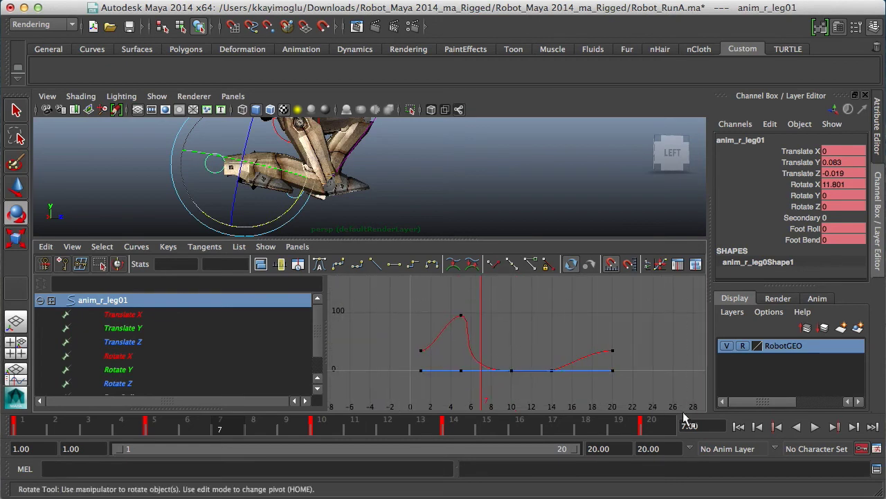
pyautogui.moveTo(690, 421); pyautogui.dragTo(691, 422)
pyautogui.click(376, 267)
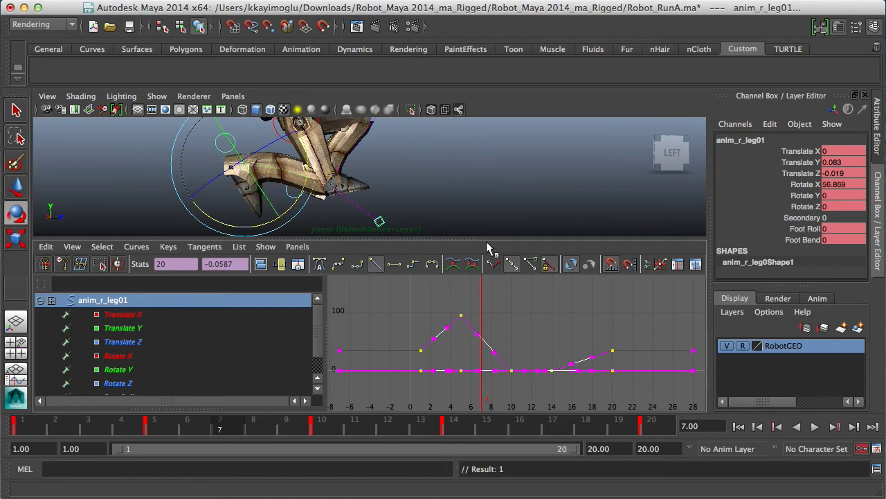
# - Play back and scrub the animation in the enlarged perspective view to check the right leg's motion through frame 20
pyautogui.press('space')
pyautogui.hotkey('alt', 'v')
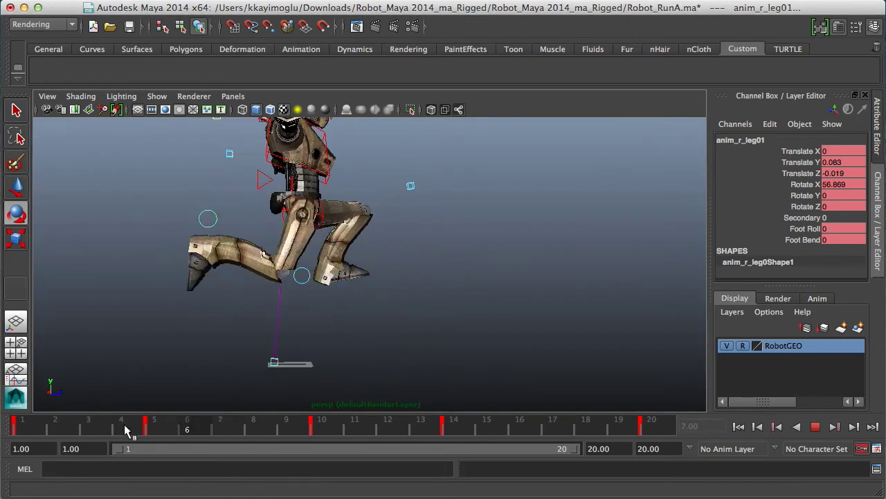
pyautogui.click(819, 429)
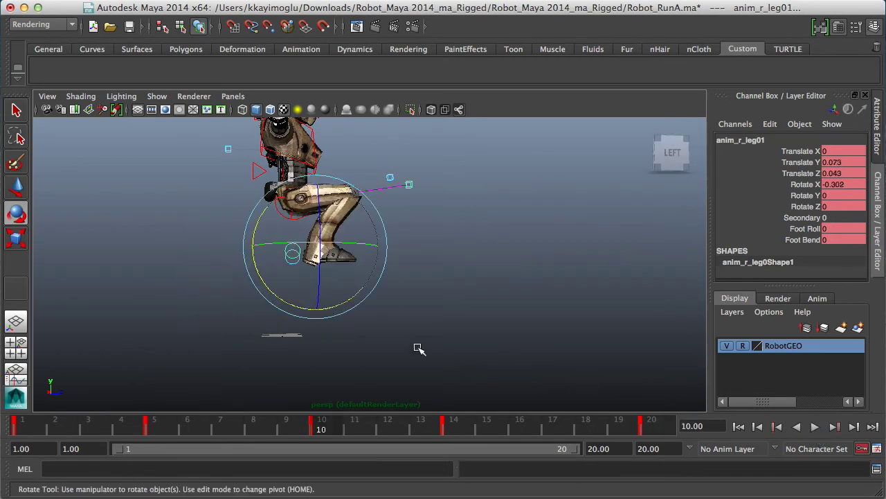
pyautogui.scroll(2, 465, 355)
pyautogui.moveTo(327, 428); pyautogui.dragTo(701, 433)
pyautogui.keyDown('alt'); pyautogui.moveTo(534, 320); pyautogui.dragTo(422, 342); pyautogui.keyUp('alt')
pyautogui.keyDown('alt'); pyautogui.moveTo(419, 344); pyautogui.dragTo(499, 313, button='right'); pyautogui.keyUp('alt')
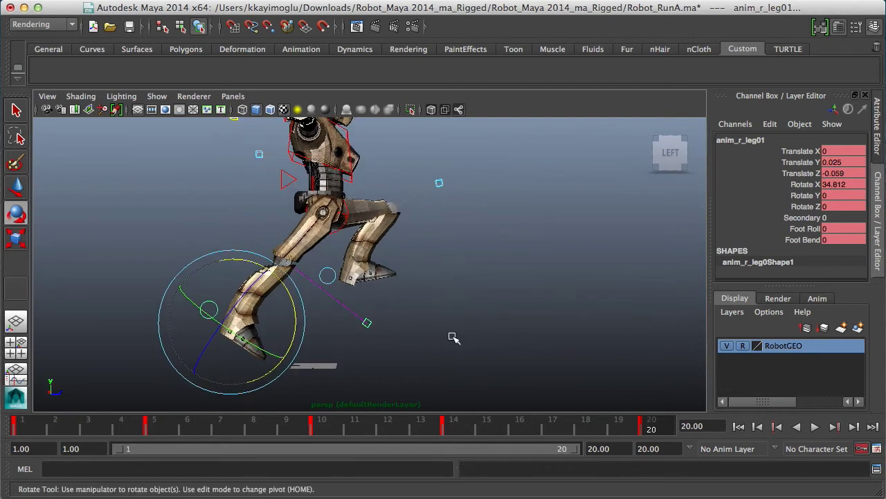
pyautogui.keyDown('alt'); pyautogui.moveTo(493, 337); pyautogui.dragTo(399, 315); pyautogui.keyUp('alt')
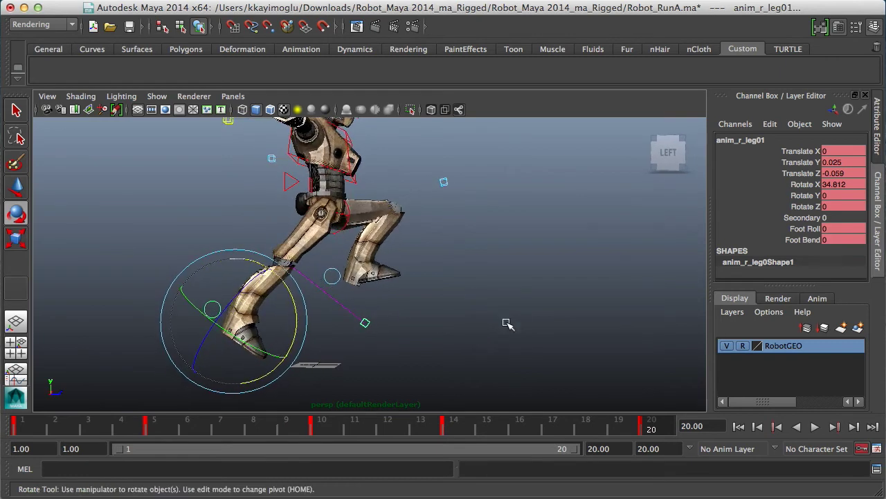
pyautogui.hotkey('alt', 'v')
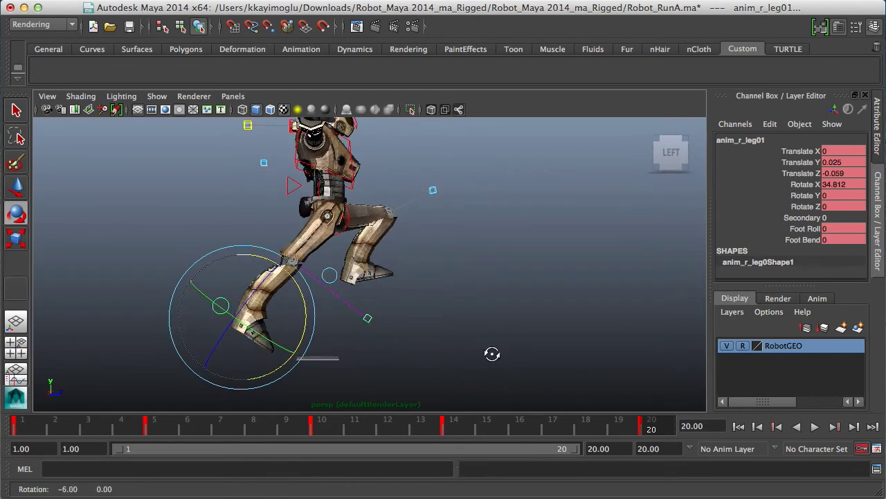
pyautogui.moveTo(26, 435); pyautogui.dragTo(524, 435)
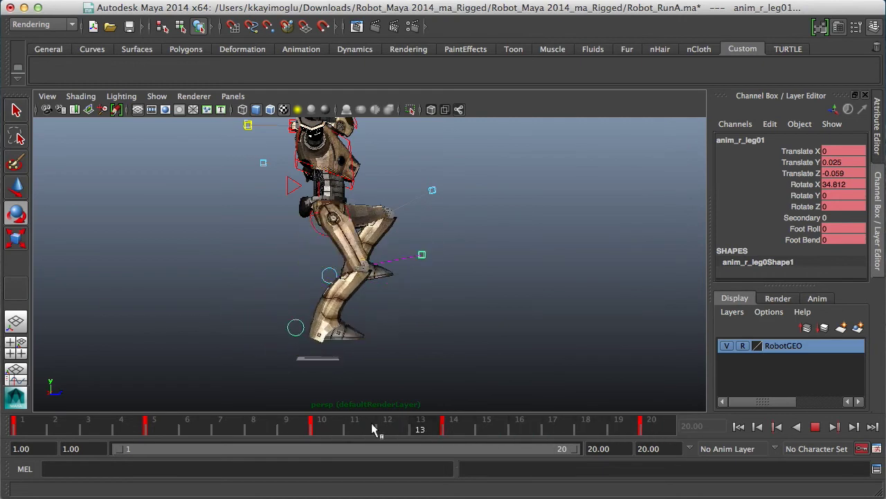
pyautogui.hotkey('alt', 'v')
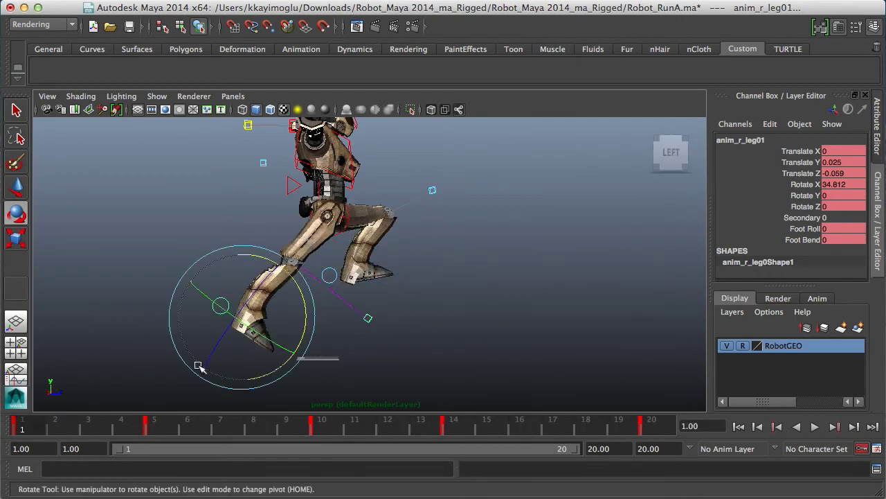
# - Turn on the Infinity display for the right foot control's curves in the Graph Editor
pyautogui.click(19, 383)
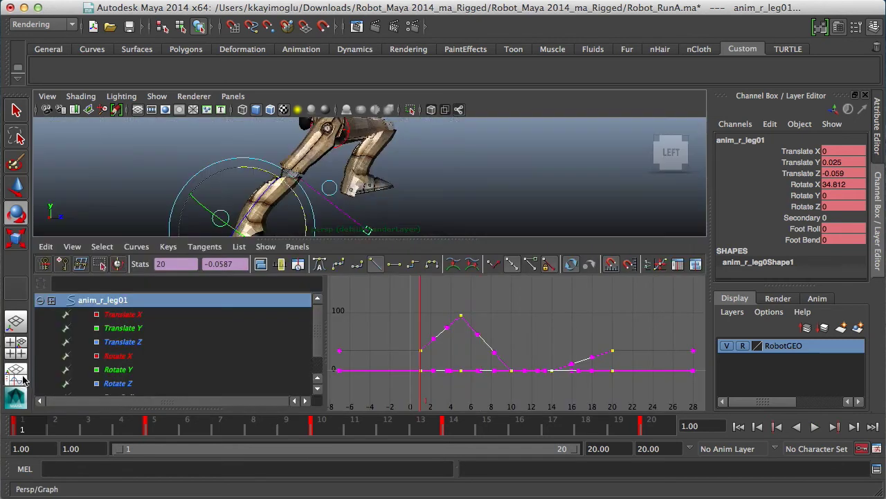
pyautogui.click(74, 247)
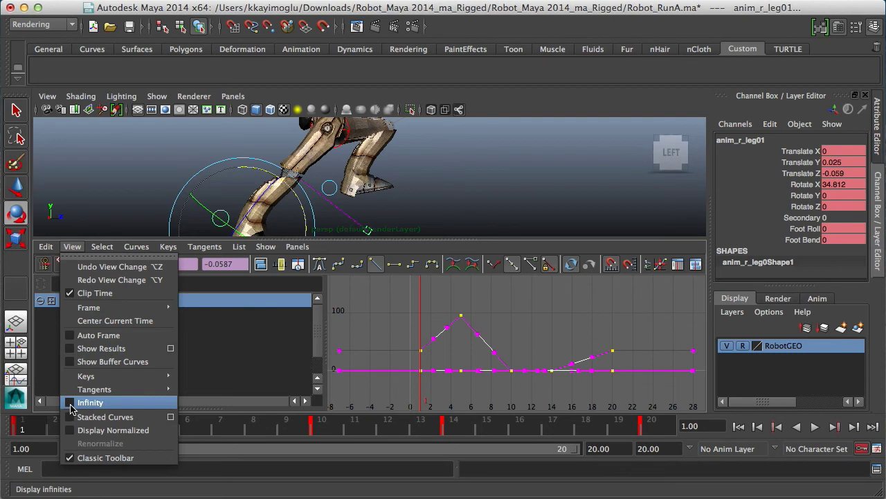
pyautogui.click(72, 407)
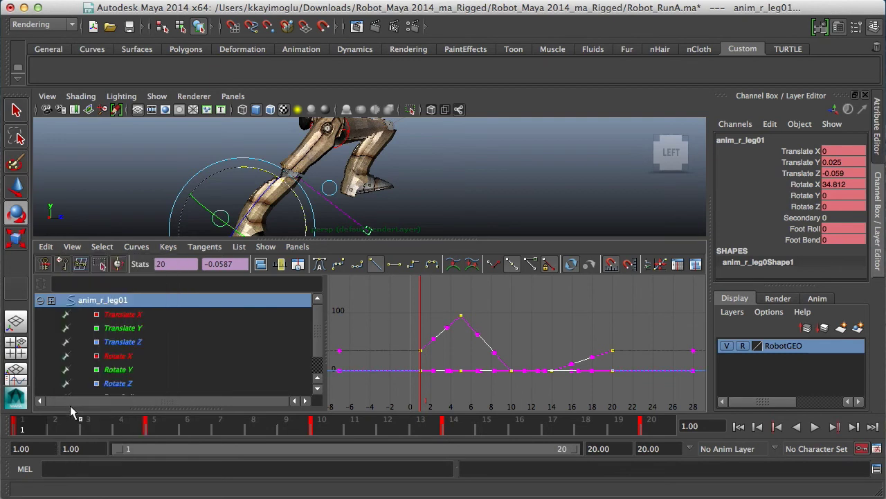
# - Examine how the right foot control's curves extend before frame 1 and after frame 20
pyautogui.scroll(3, 392, 369)
pyautogui.keyDown('alt'); pyautogui.moveTo(392, 368); pyautogui.dragTo(618, 338, button='middle'); pyautogui.keyUp('alt')
pyautogui.keyDown('alt'); pyautogui.moveTo(387, 369); pyautogui.dragTo(443, 360, button='right'); pyautogui.keyUp('alt')
pyautogui.keyDown('alt'); pyautogui.moveTo(392, 358); pyautogui.dragTo(614, 338, button='middle'); pyautogui.keyUp('alt')
pyautogui.keyDown('alt'); pyautogui.moveTo(570, 343); pyautogui.dragTo(486, 336, button='right'); pyautogui.keyUp('alt')
pyautogui.keyDown('alt'); pyautogui.moveTo(554, 334); pyautogui.dragTo(444, 323, button='middle'); pyautogui.keyUp('alt')
pyautogui.keyDown('alt'); pyautogui.moveTo(526, 331); pyautogui.dragTo(493, 330, button='right'); pyautogui.keyUp('alt')
pyautogui.keyDown('alt'); pyautogui.moveTo(534, 321); pyautogui.dragTo(495, 316, button='middle'); pyautogui.keyUp('alt')
pyautogui.keyDown('alt'); pyautogui.moveTo(500, 304); pyautogui.dragTo(532, 312, button='right'); pyautogui.keyUp('alt')
pyautogui.keyDown('alt'); pyautogui.moveTo(501, 324); pyautogui.dragTo(561, 376, button='middle'); pyautogui.keyUp('alt')
pyautogui.keyDown('alt'); pyautogui.moveTo(526, 342); pyautogui.dragTo(489, 337, button='right'); pyautogui.keyUp('alt')
pyautogui.keyDown('alt'); pyautogui.moveTo(474, 310); pyautogui.dragTo(503, 309, button='middle'); pyautogui.keyUp('alt')
# - Set the right foot control's curves to Cycle for Pre Infinity and check the repetition before frame 1
pyautogui.click(137, 247)
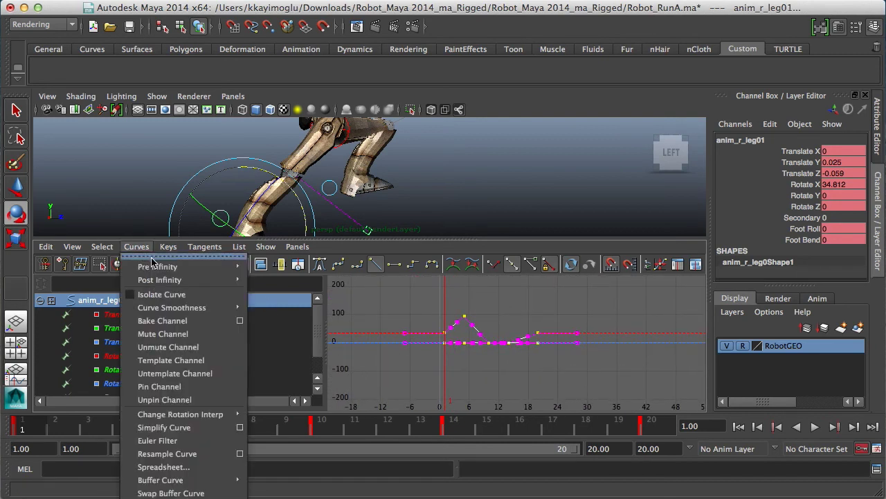
pyautogui.moveTo(155, 269)
pyautogui.click(277, 275)
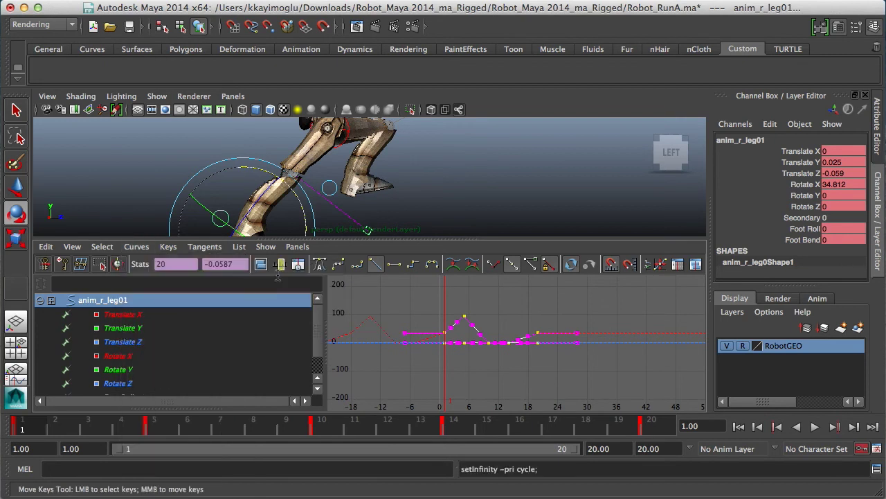
pyautogui.keyDown('alt'); pyautogui.moveTo(452, 345); pyautogui.dragTo(396, 370, button='right'); pyautogui.keyUp('alt')
pyautogui.keyDown('alt'); pyautogui.moveTo(400, 366); pyautogui.dragTo(473, 361, button='middle'); pyautogui.keyUp('alt')
pyautogui.keyDown('alt'); pyautogui.moveTo(462, 364); pyautogui.dragTo(416, 337, button='right'); pyautogui.keyUp('alt')
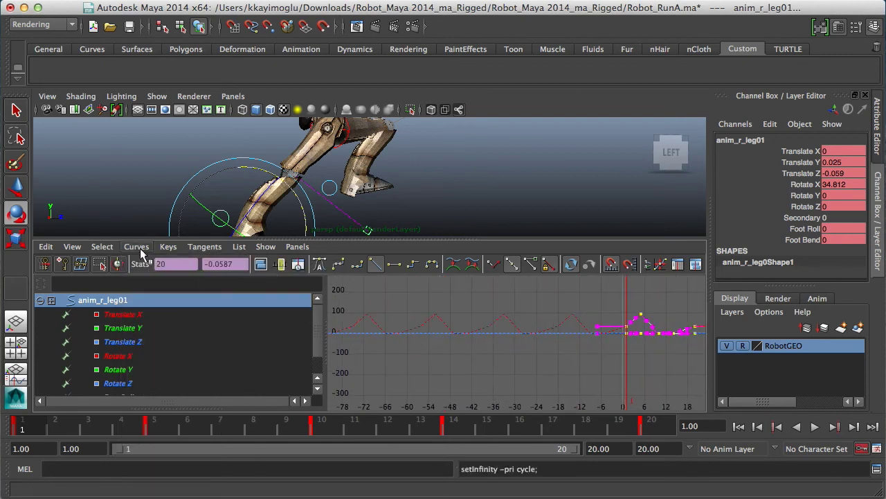
# - Set the right foot control's curves to Cycle for Post Infinity and check the repetition after frame 20
pyautogui.click(140, 248)
pyautogui.moveTo(165, 282)
pyautogui.click(284, 292)
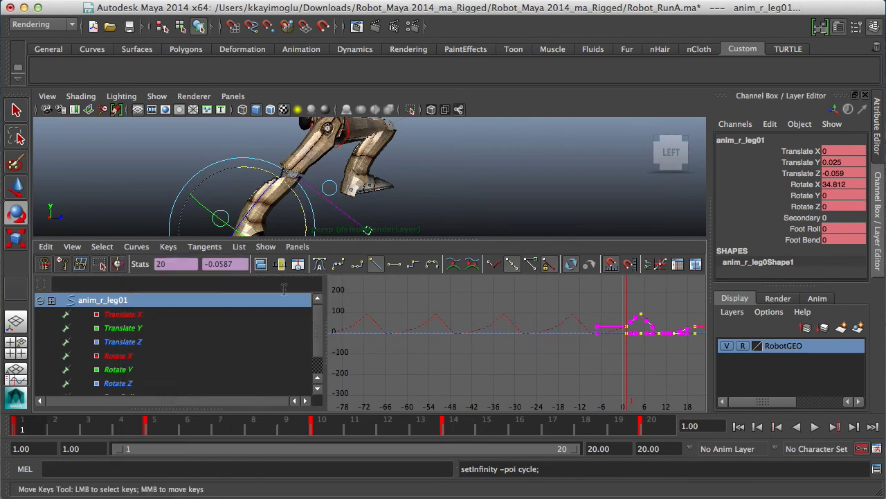
pyautogui.keyDown('alt'); pyautogui.moveTo(530, 355); pyautogui.dragTo(357, 358, button='middle'); pyautogui.keyUp('alt')
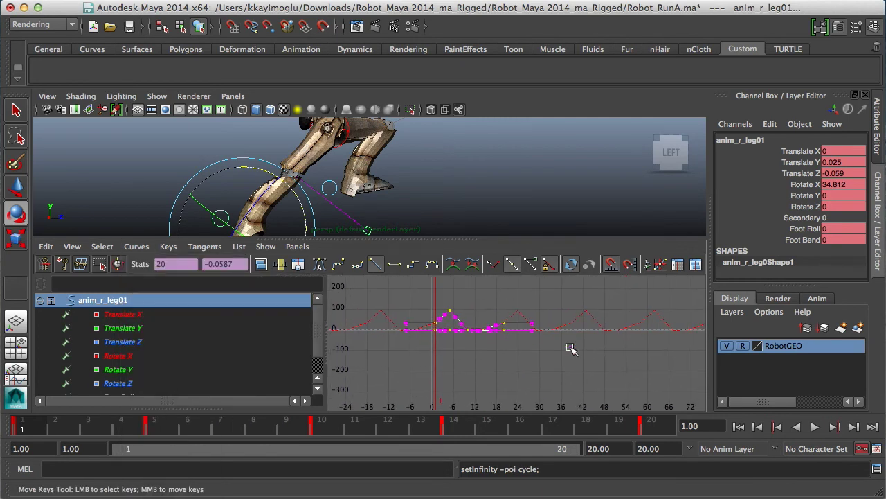
# - Set the left foot control's curves to Cycle for both Pre Infinity and Post Infinity
pyautogui.click(331, 185)
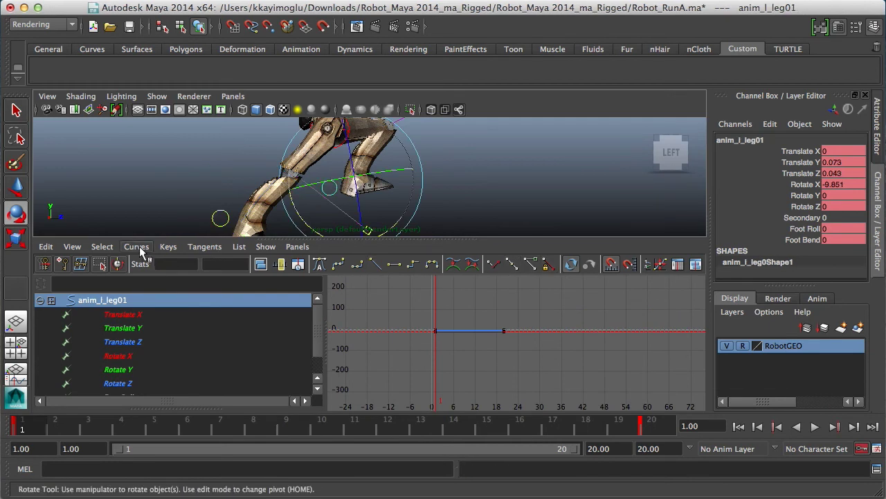
pyautogui.click(141, 248)
pyautogui.moveTo(155, 268)
pyautogui.click(284, 273)
pyautogui.click(137, 246)
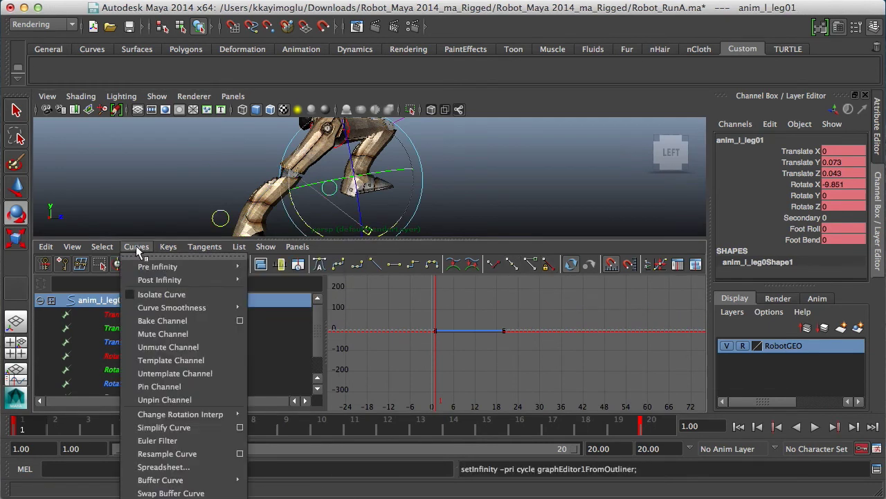
pyautogui.click(277, 287)
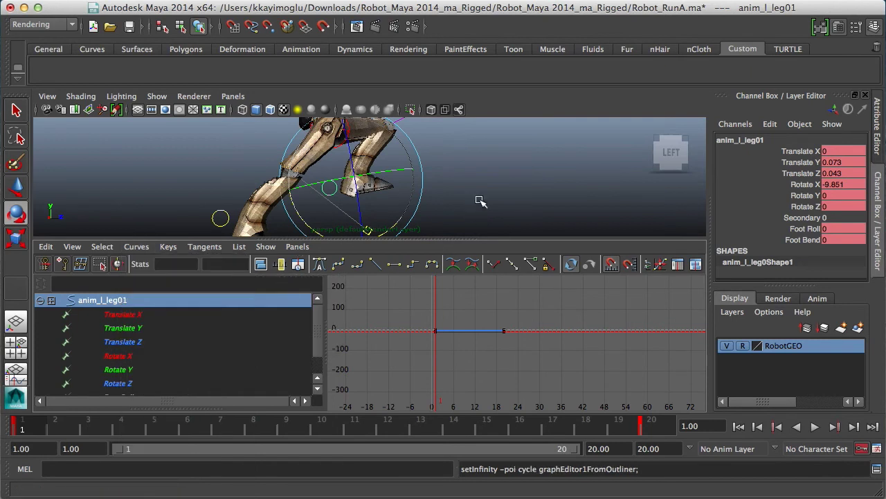
# - Copy all of the right foot control's keys from frames 1 to 20 in the time slider
pyautogui.press('space')
pyautogui.scroll(1, 286, 286)
pyautogui.click(217, 299)
pyautogui.keyDown('shift'); pyautogui.doubleClick(35, 431); pyautogui.keyUp('shift')
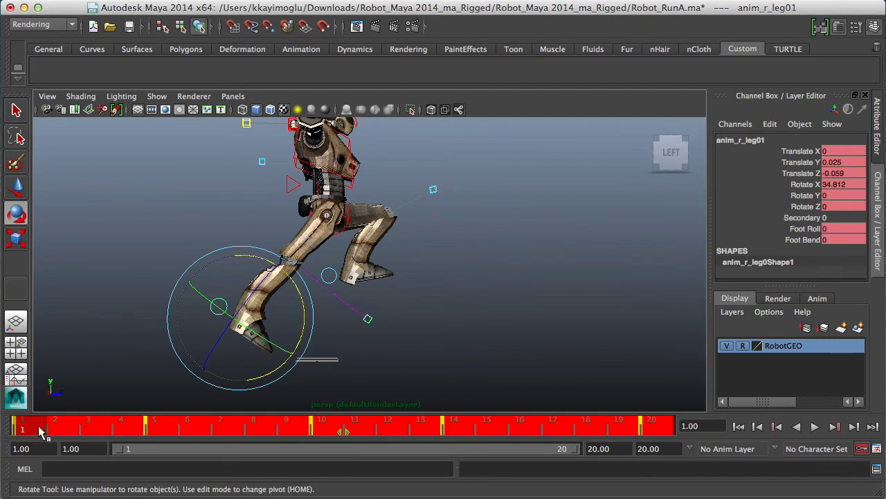
pyautogui.rightClick(41, 430)
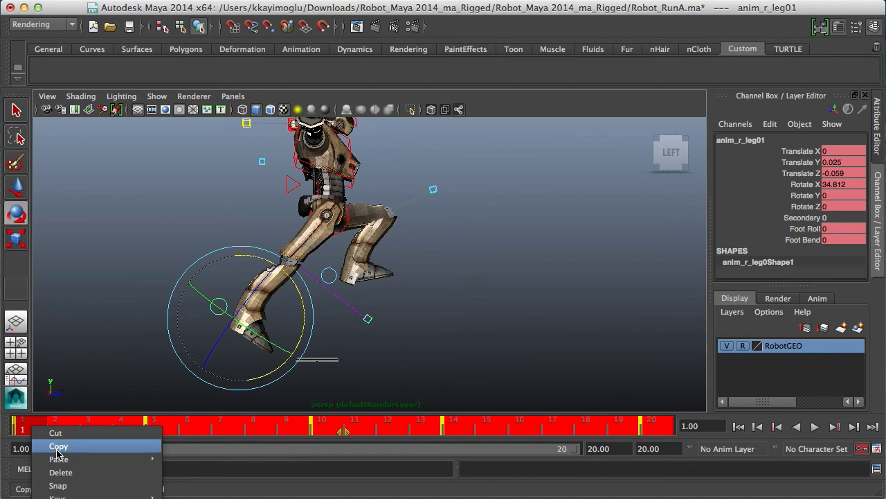
pyautogui.moveTo(61, 457)
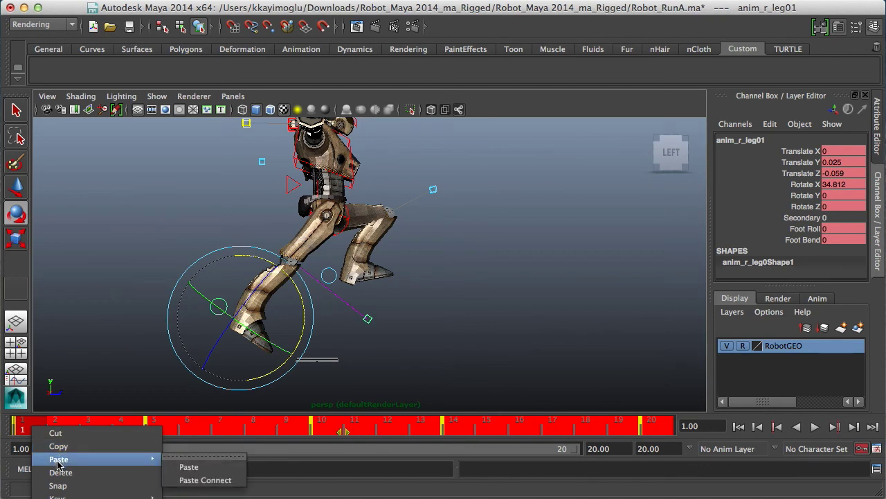
pyautogui.click(56, 446)
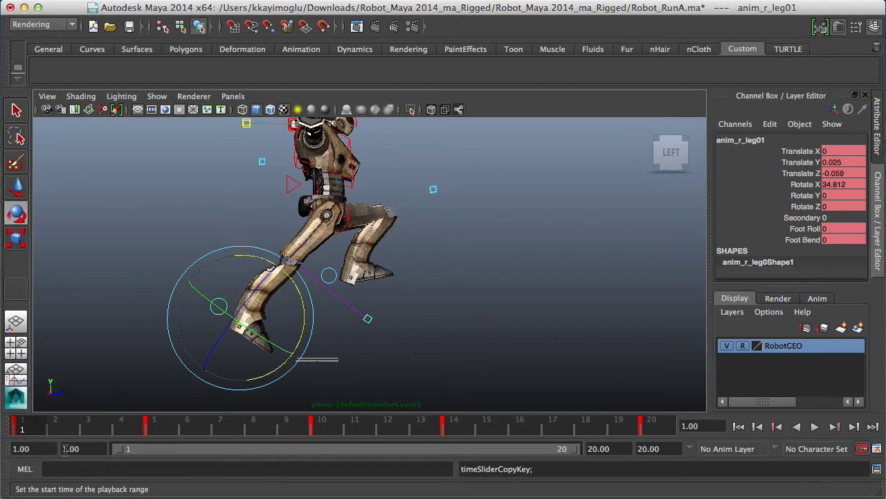
# - Delete the left foot control's existing keys at frames 1 and 20
pyautogui.click(330, 274)
pyautogui.rightClick(33, 433)
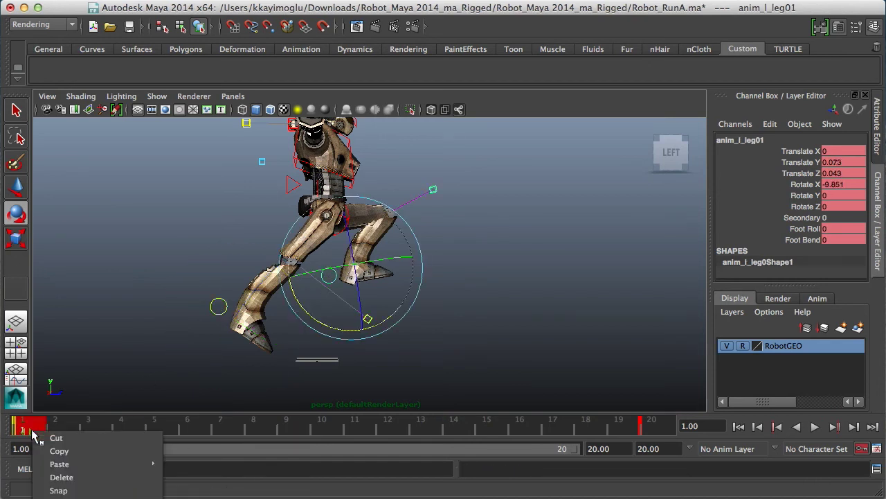
pyautogui.click(58, 475)
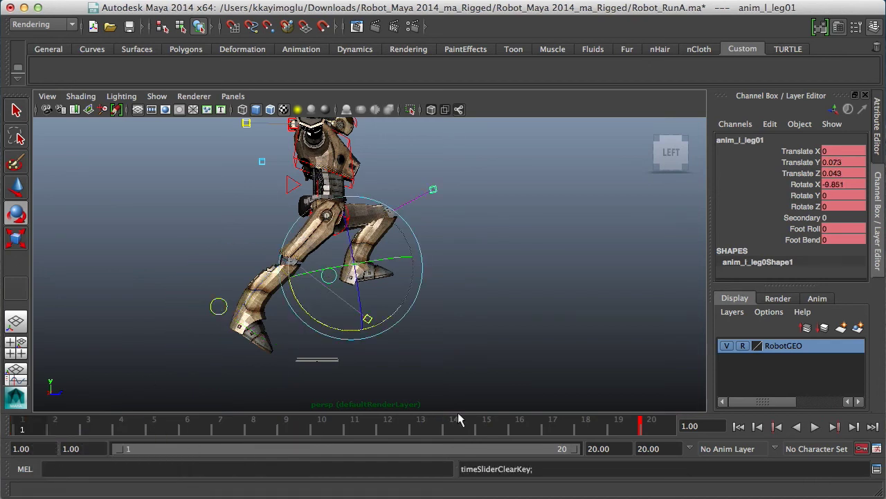
pyautogui.rightClick(663, 431)
pyautogui.click(715, 475)
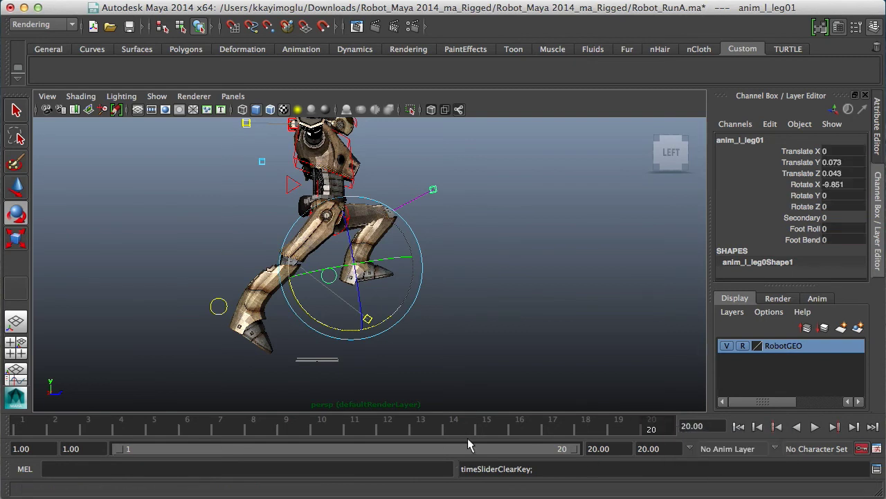
# - Paste the copied right foot keys onto the left foot control at frame 1
pyautogui.rightClick(25, 437)
pyautogui.moveTo(60, 459)
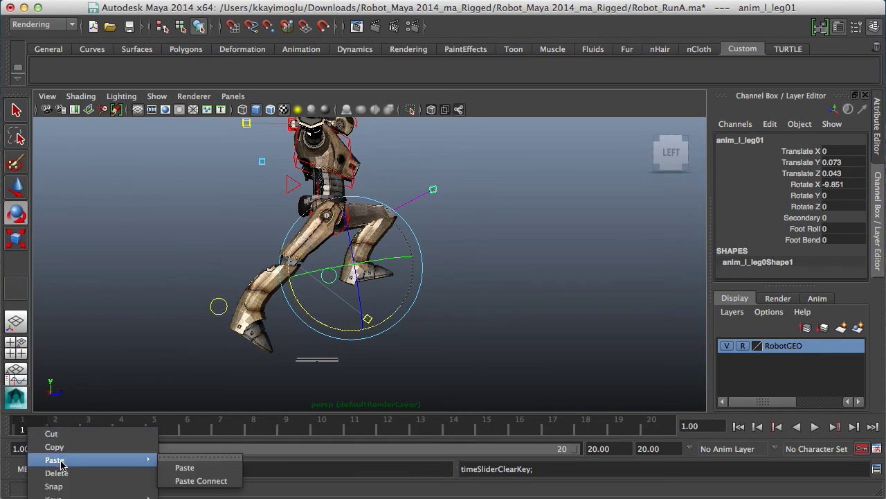
pyautogui.click(191, 465)
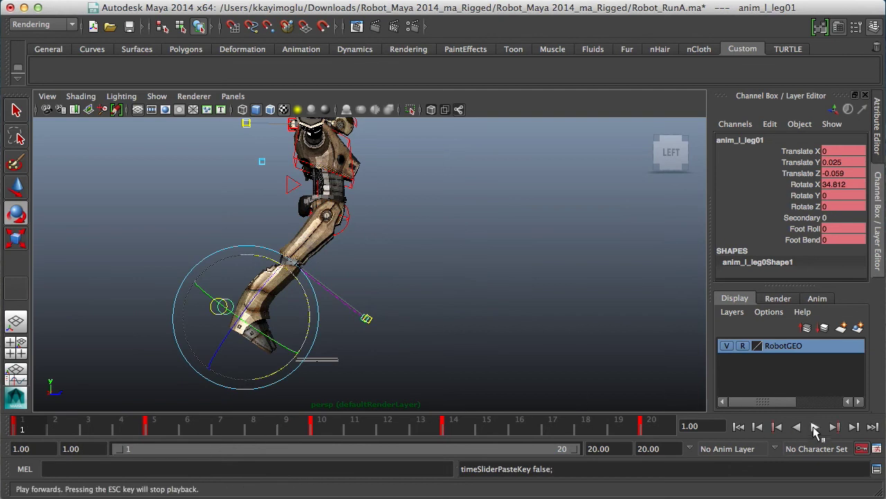
# - Play the animation and check the motion of both legs from an angled view
pyautogui.click(815, 428)
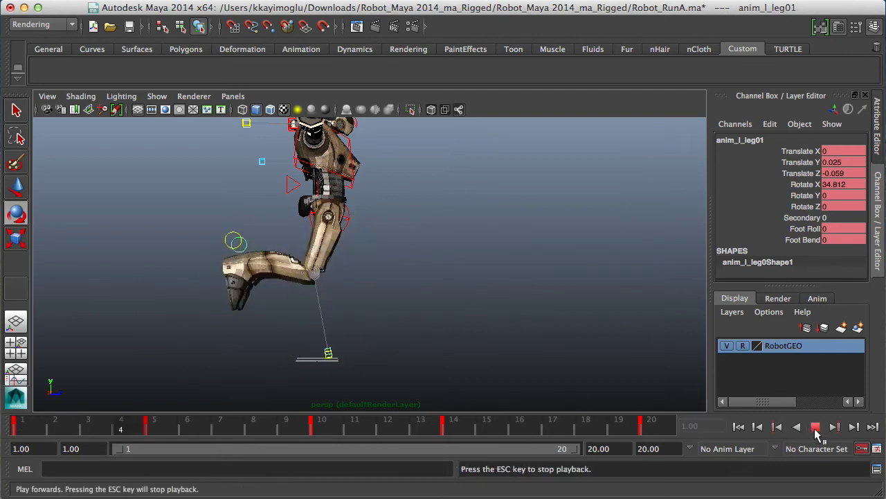
pyautogui.keyDown('alt'); pyautogui.moveTo(514, 363); pyautogui.dragTo(469, 368); pyautogui.keyUp('alt')
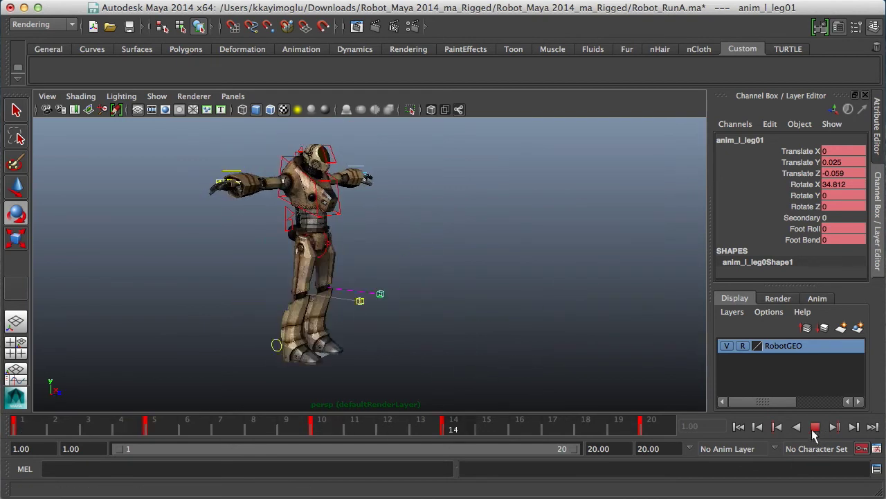
pyautogui.click(815, 433)
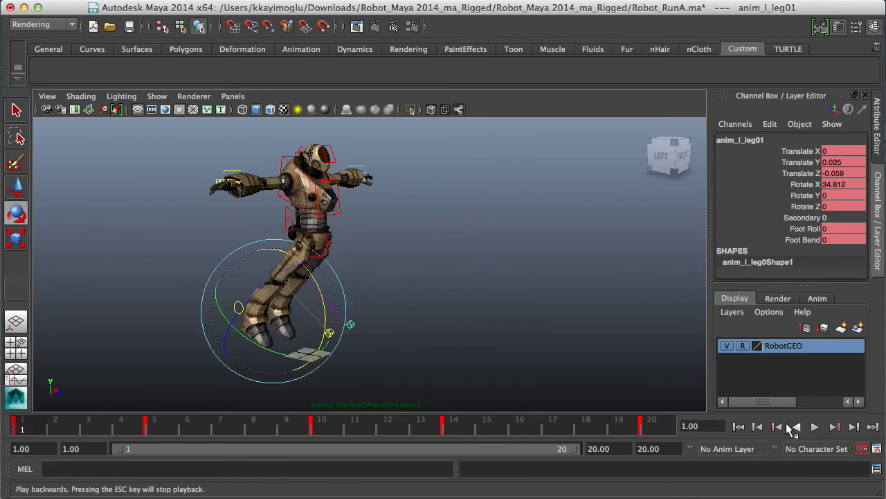
# - Set the left foot control's pasted curves to Cycle for Pre Infinity and Post Infinity in the Graph Editor
pyautogui.keyDown('alt'); pyautogui.moveTo(425, 339); pyautogui.dragTo(489, 343); pyautogui.keyUp('alt')
pyautogui.scroll(1, 359, 350)
pyautogui.keyDown('alt'); pyautogui.moveTo(361, 351); pyautogui.dragTo(381, 344, button='middle'); pyautogui.keyUp('alt')
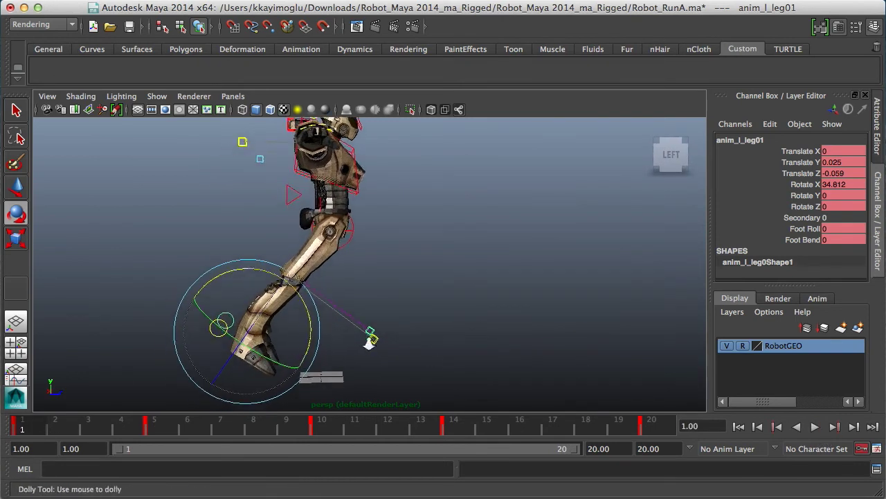
pyautogui.scroll(-1, 388, 343)
pyautogui.click(15, 381)
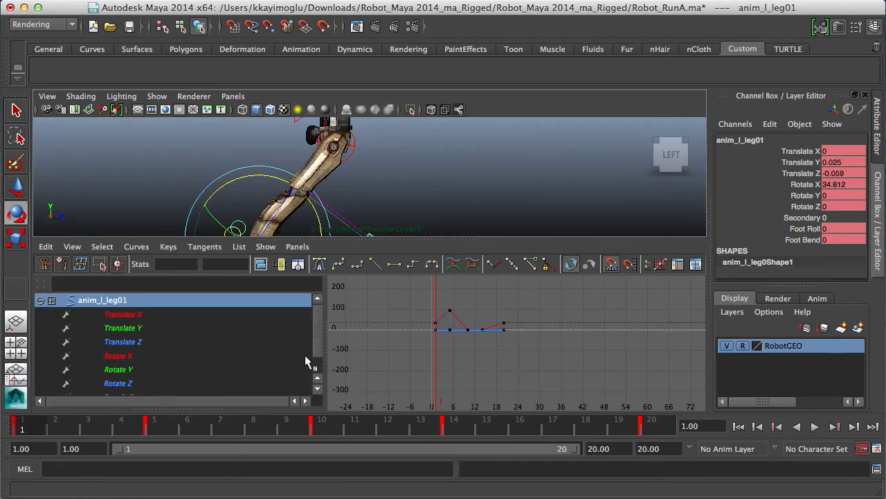
pyautogui.keyDown('alt'); pyautogui.moveTo(455, 203); pyautogui.dragTo(400, 200, button='right'); pyautogui.keyUp('alt')
pyautogui.keyDown('alt'); pyautogui.moveTo(399, 199); pyautogui.dragTo(387, 194, button='middle'); pyautogui.keyUp('alt')
pyautogui.click(142, 247)
pyautogui.moveTo(163, 266)
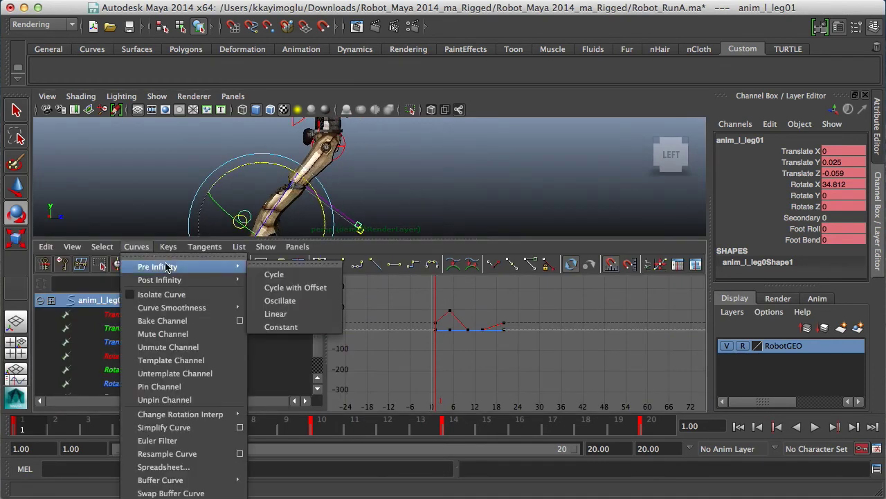
pyautogui.click(273, 275)
pyautogui.click(132, 248)
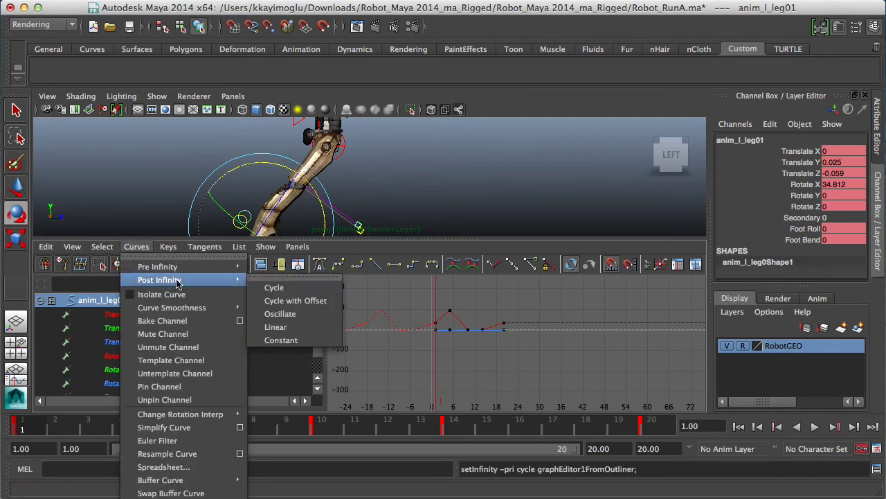
pyautogui.click(273, 288)
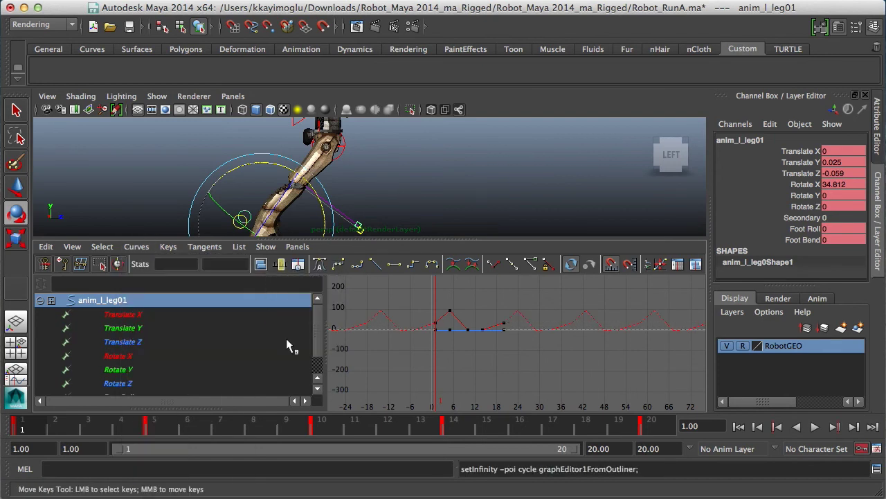
pyautogui.moveTo(339, 239); pyautogui.dragTo(331, 261)
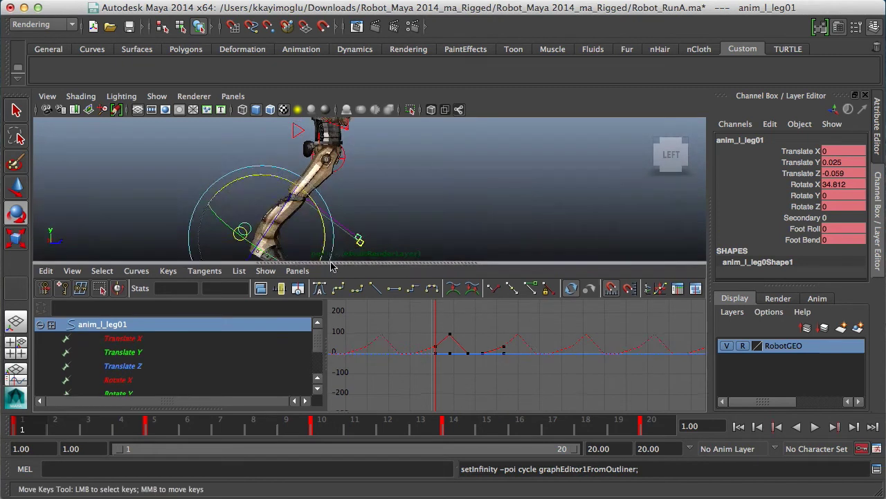
pyautogui.click(141, 271)
pyautogui.moveTo(163, 304)
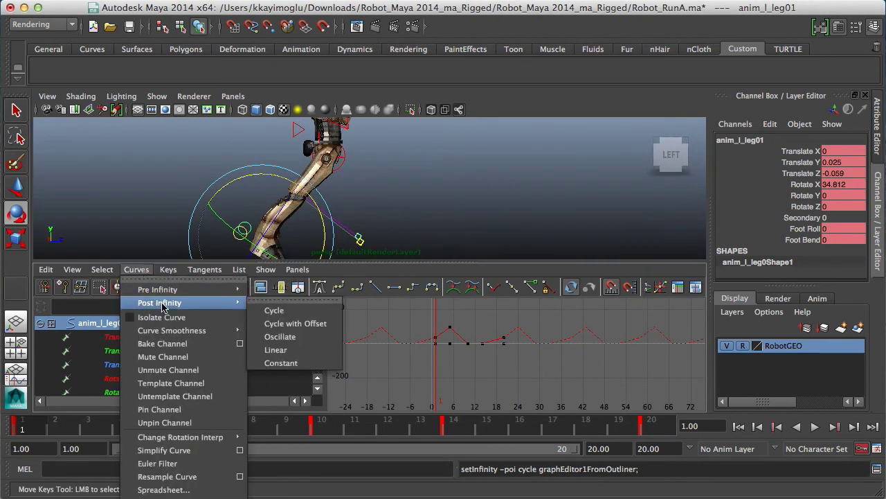
pyautogui.click(297, 270)
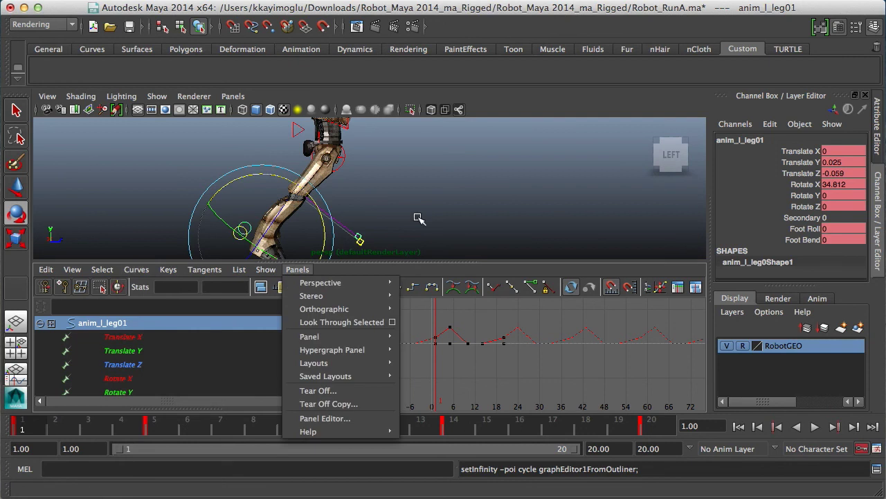
pyautogui.click(456, 219)
pyautogui.click(486, 204)
# - Shift all of the left foot control's keys forward 9 frames in the Graph Editor so the first key sits at frame 10
pyautogui.keyDown('alt'); pyautogui.moveTo(194, 211); pyautogui.dragTo(239, 210); pyautogui.keyUp('alt')
pyautogui.click(249, 229)
pyautogui.keyDown('alt'); pyautogui.moveTo(475, 234); pyautogui.dragTo(419, 233); pyautogui.keyUp('alt')
pyautogui.click(324, 433)
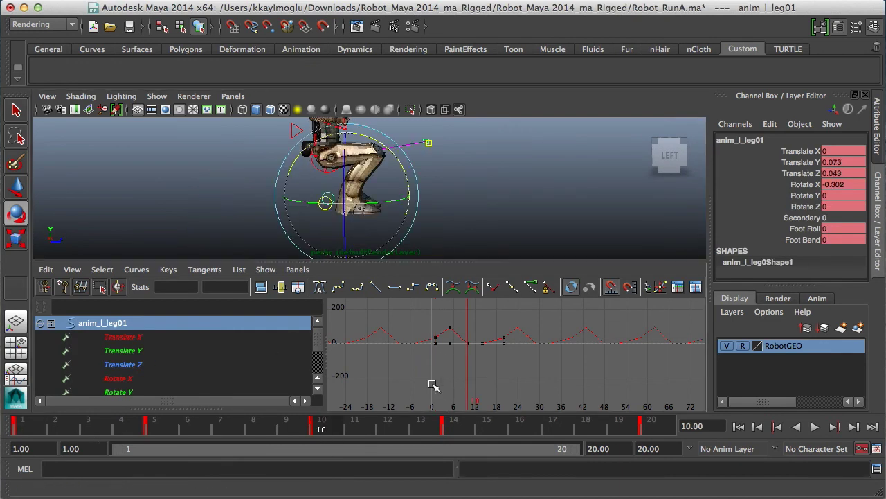
pyautogui.keyDown('alt'); pyautogui.moveTo(428, 383); pyautogui.dragTo(446, 379, button='right'); pyautogui.keyUp('alt')
pyautogui.moveTo(418, 349); pyautogui.dragTo(516, 385)
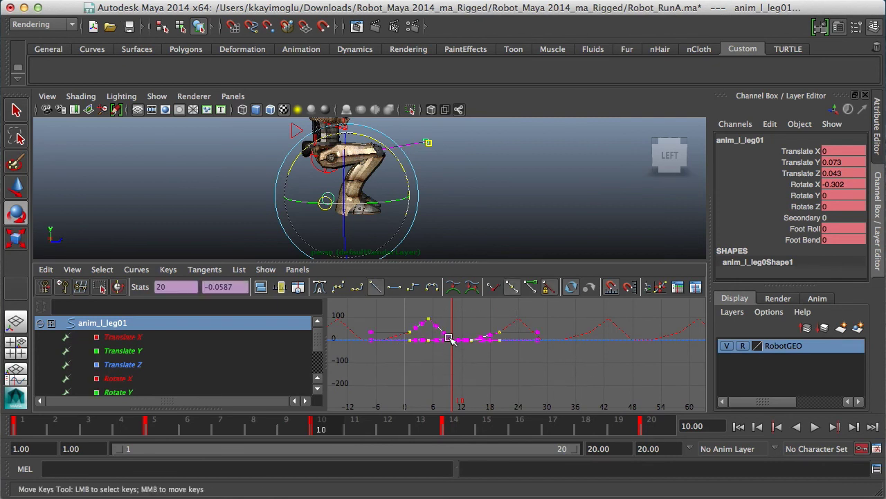
pyautogui.keyDown('shift'); pyautogui.moveTo(447, 336); pyautogui.dragTo(489, 338, button='middle'); pyautogui.keyUp('shift')
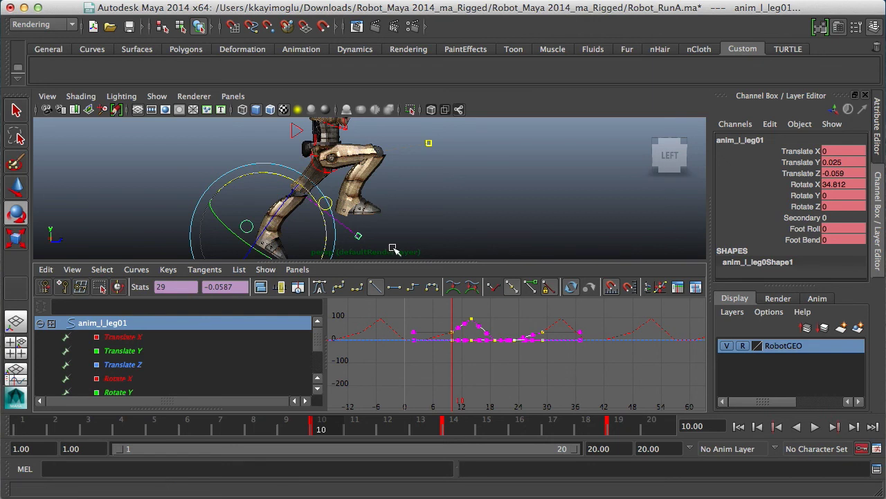
# - Play the run cycle in the enlarged perspective view and check how the two legs alternate
pyautogui.hotkey('alt', 'v')
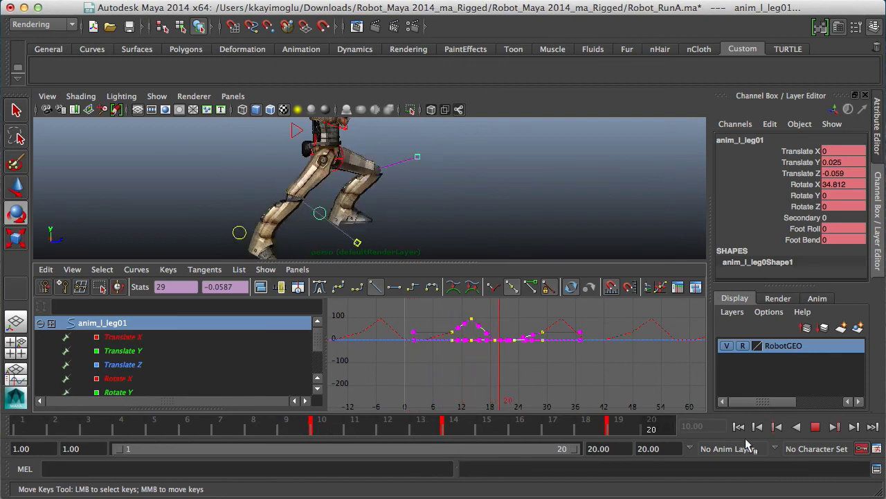
pyautogui.press('space')
pyautogui.click(816, 427)
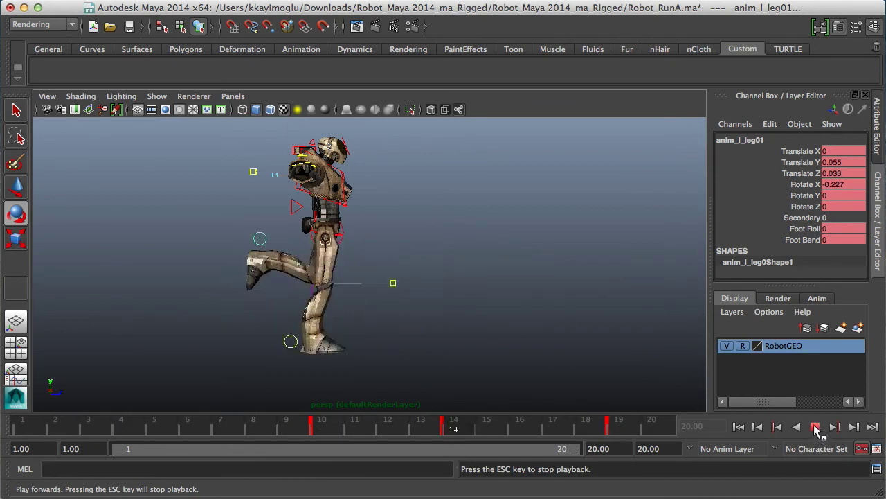
pyautogui.click(815, 428)
# - Go to frame 1, select the hip control, and play the cycle to examine the hip area
pyautogui.keyDown('alt'); pyautogui.moveTo(514, 350); pyautogui.dragTo(547, 345, button='right'); pyautogui.keyUp('alt')
pyautogui.moveTo(334, 424); pyautogui.dragTo(11, 426)
pyautogui.moveTo(412, 343)
pyautogui.keyDown('alt'); pyautogui.mouseDown()
pyautogui.moveTo(307, 346)
pyautogui.moveTo(420, 348)
pyautogui.mouseUp(); pyautogui.keyUp('alt')
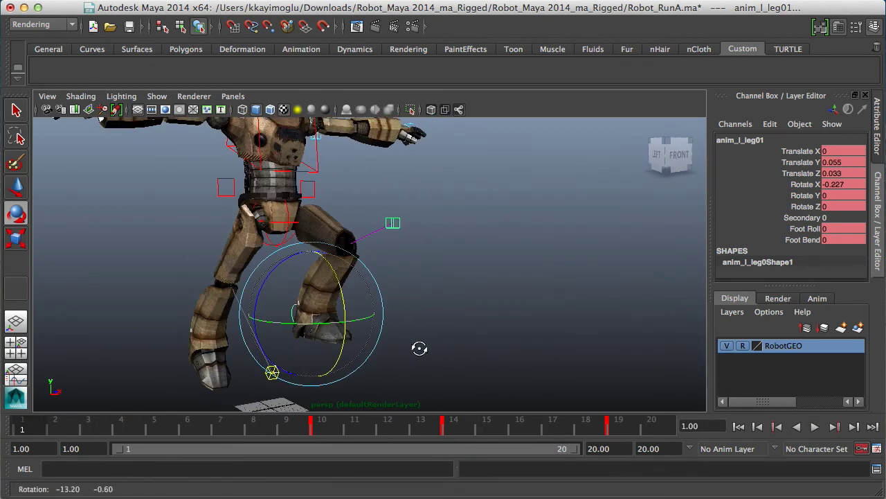
pyautogui.click(283, 240)
pyautogui.keyDown('alt'); pyautogui.moveTo(427, 310); pyautogui.dragTo(367, 374); pyautogui.keyUp('alt')
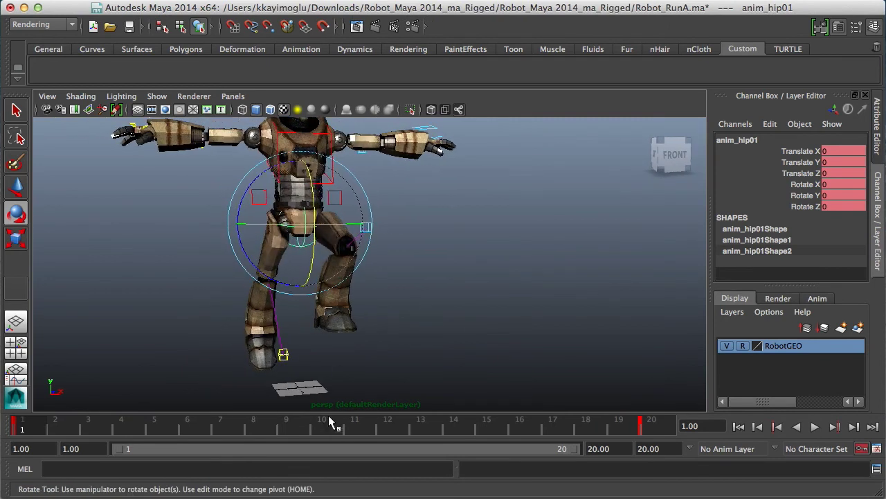
pyautogui.hotkey('alt', 'v')
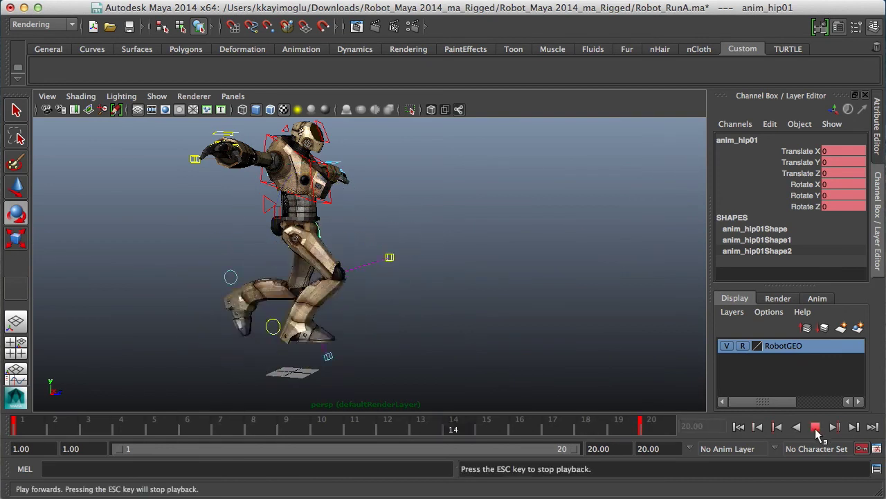
pyautogui.click(814, 429)
# - Select the robot's COG control and set a key on it at frame 10
pyautogui.keyDown('alt'); pyautogui.moveTo(486, 320); pyautogui.dragTo(422, 324); pyautogui.keyUp('alt')
pyautogui.keyDown('alt'); pyautogui.moveTo(423, 324); pyautogui.dragTo(488, 319, button='right'); pyautogui.keyUp('alt')
pyautogui.click(390, 219)
pyautogui.click(326, 182)
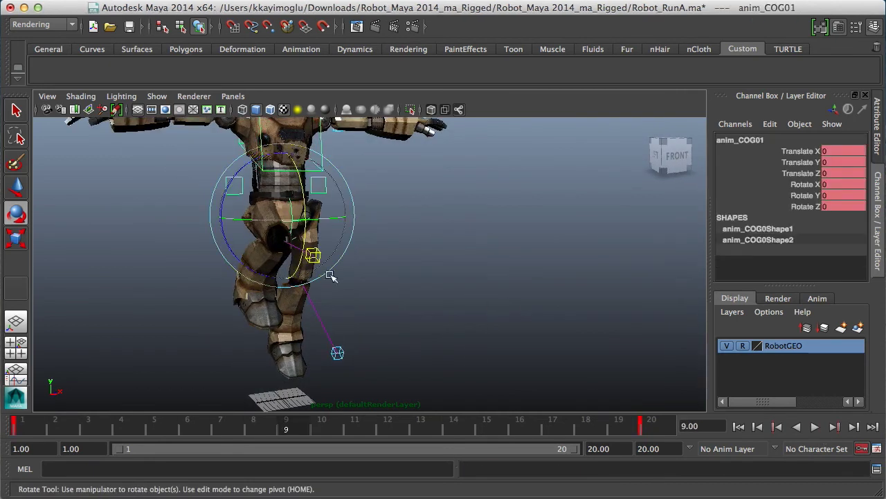
pyautogui.keyDown('alt'); pyautogui.moveTo(435, 274); pyautogui.dragTo(422, 314); pyautogui.keyUp('alt')
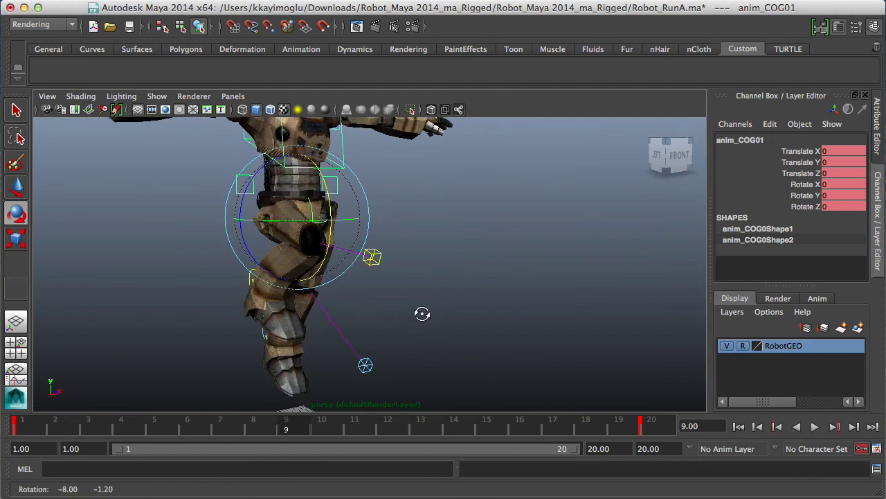
pyautogui.click(326, 421)
pyautogui.keyDown('alt'); pyautogui.moveTo(436, 367); pyautogui.dragTo(395, 363, button='right'); pyautogui.keyUp('alt')
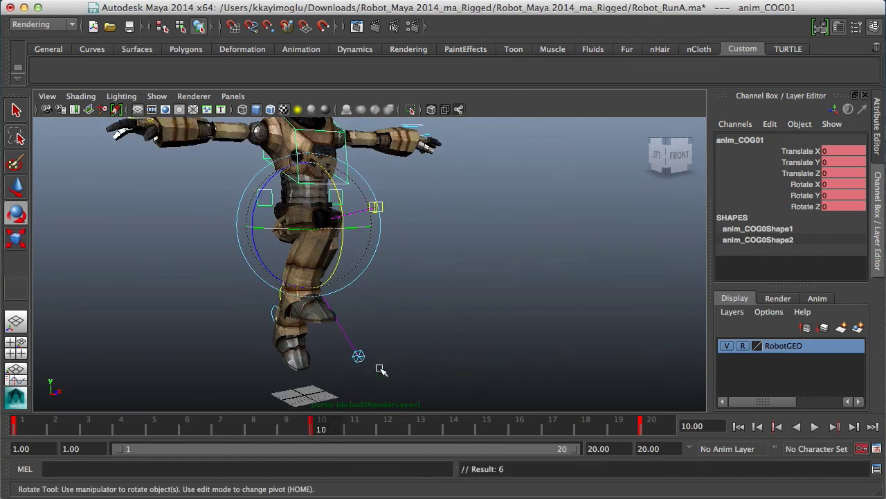
# - At frame 5, lower the COG control to a Translate Y of about -0.005 and play the cycle to check the dip
pyautogui.keyDown('alt'); pyautogui.moveTo(479, 341); pyautogui.dragTo(392, 345, button='right'); pyautogui.keyUp('alt')
pyautogui.keyDown('alt'); pyautogui.moveTo(395, 345); pyautogui.dragTo(520, 351); pyautogui.keyUp('alt')
pyautogui.moveTo(293, 425); pyautogui.dragTo(158, 433)
pyautogui.keyDown('alt'); pyautogui.moveTo(405, 356); pyautogui.dragTo(385, 355, button='right'); pyautogui.keyUp('alt')
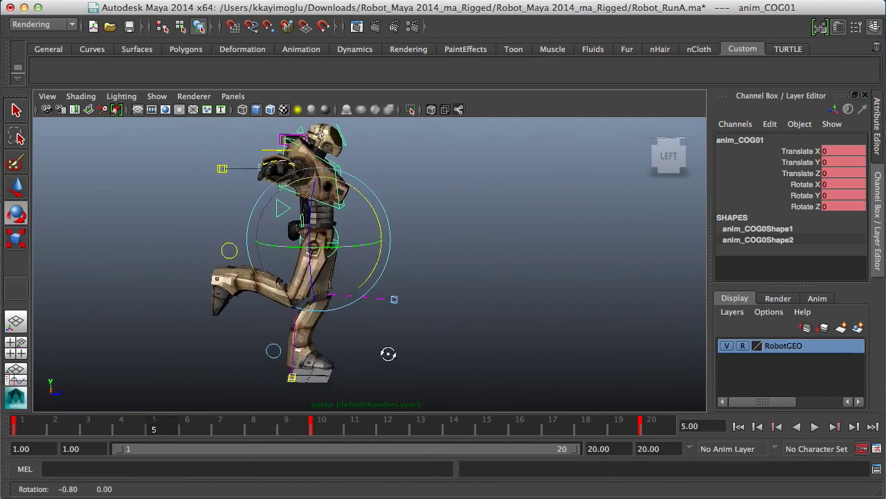
pyautogui.press('w')
pyautogui.moveTo(322, 196)
pyautogui.mouseDown()
pyautogui.moveTo(319, 211)
pyautogui.moveTo(316, 200)
pyautogui.mouseUp()
pyautogui.scroll(-2, 376, 235)
pyautogui.keyDown('alt'); pyautogui.moveTo(376, 235); pyautogui.dragTo(415, 234); pyautogui.keyUp('alt')
pyautogui.hotkey('alt', 'v')
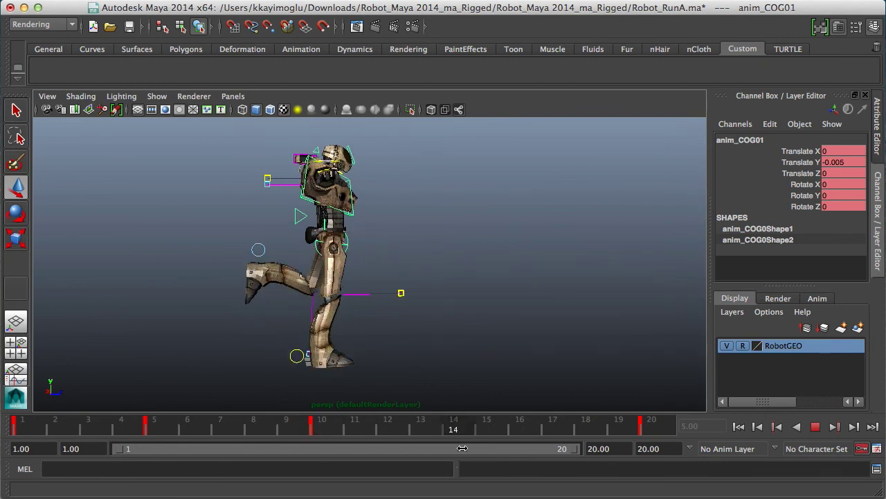
pyautogui.hotkey('alt', 'v')
# - Copy the COG control's key from frame 5 and paste it at frame 14
pyautogui.keyDown('shift'); pyautogui.click(160, 430); pyautogui.keyUp('shift')
pyautogui.rightClick(166, 430)
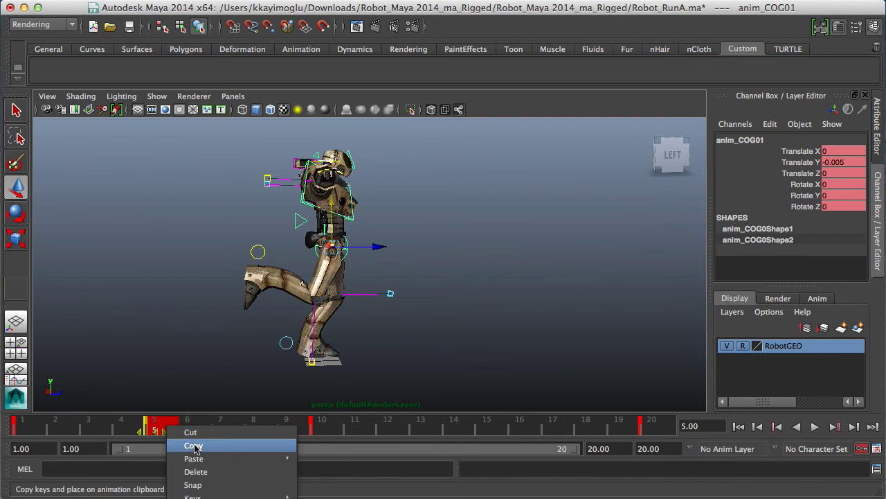
pyautogui.click(201, 447)
pyautogui.click(463, 428)
pyautogui.rightClick(464, 428)
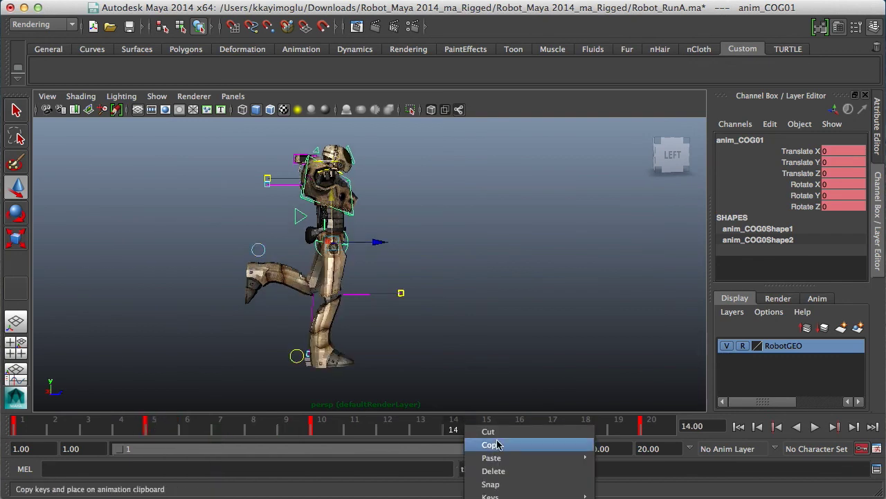
pyautogui.moveTo(547, 458)
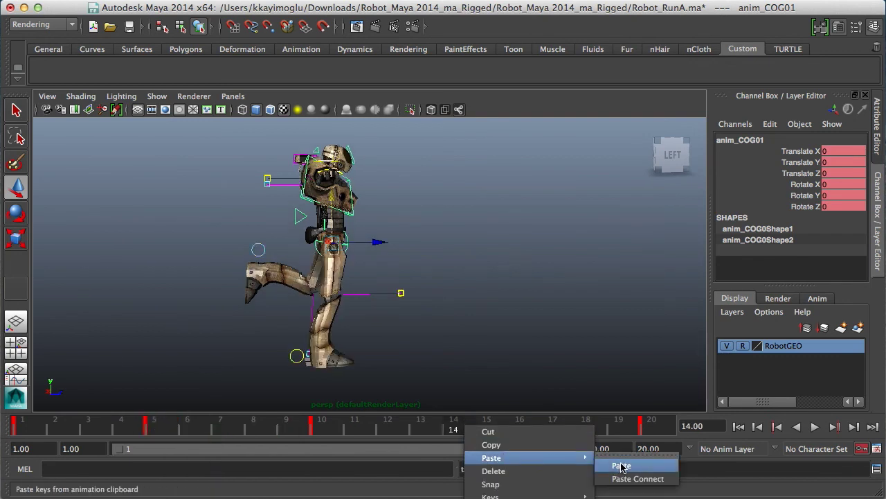
pyautogui.click(621, 466)
# - Play the run cycle from several front angles and check the COG's up-and-down motion against the alternating legs
pyautogui.keyDown('alt'); pyautogui.moveTo(408, 329); pyautogui.dragTo(461, 328); pyautogui.keyUp('alt')
pyautogui.click(815, 426)
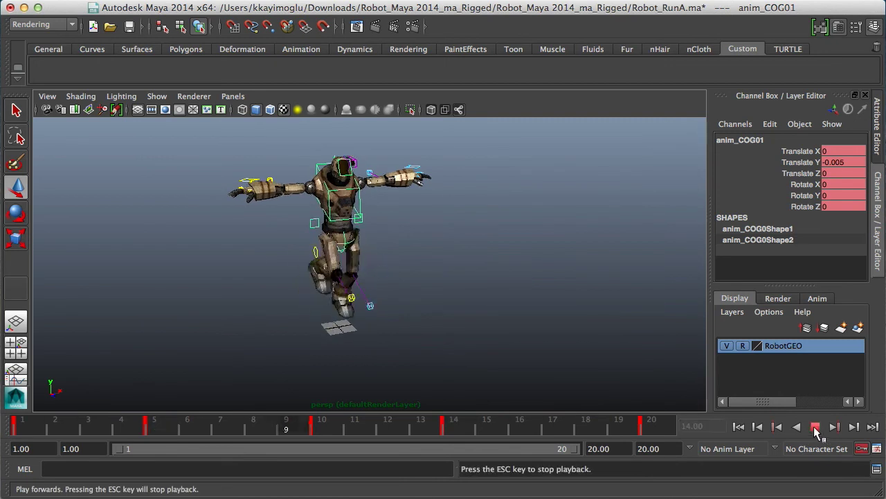
pyautogui.click(815, 426)
pyautogui.keyDown('alt'); pyautogui.moveTo(596, 360); pyautogui.dragTo(539, 352); pyautogui.keyUp('alt')
pyautogui.click(815, 427)
pyautogui.scroll(-4, 437, 349)
pyautogui.keyDown('alt'); pyautogui.moveTo(451, 356); pyautogui.dragTo(471, 358); pyautogui.keyUp('alt')
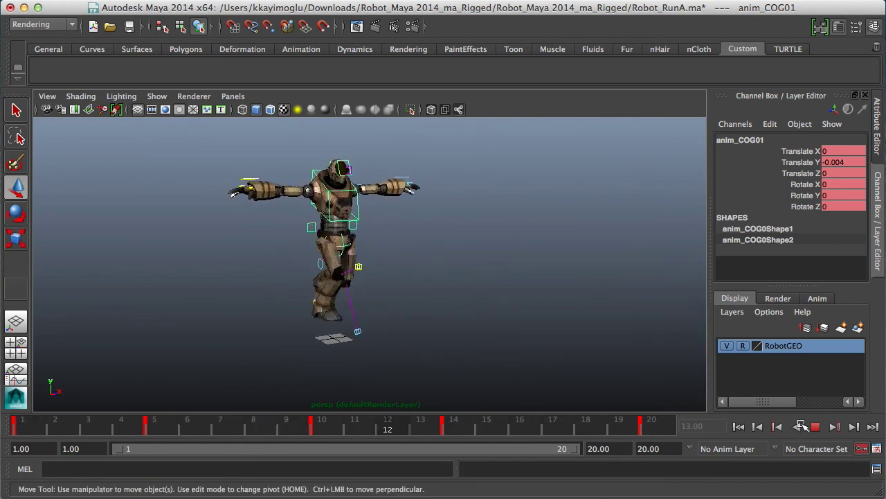
pyautogui.click(816, 426)
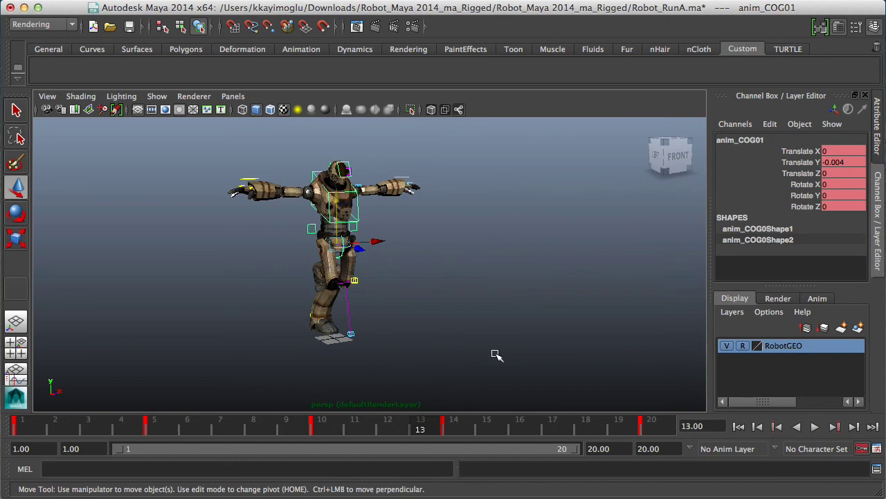